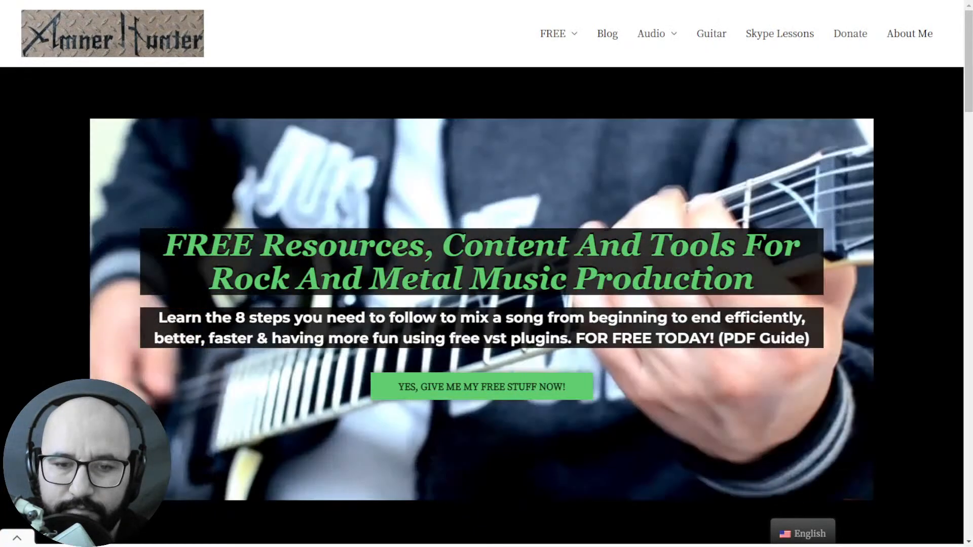
# - Switch to the REAPER project and play the full mix from the start, then stop playback
pyautogui.hotkey('alt', 'Tab')
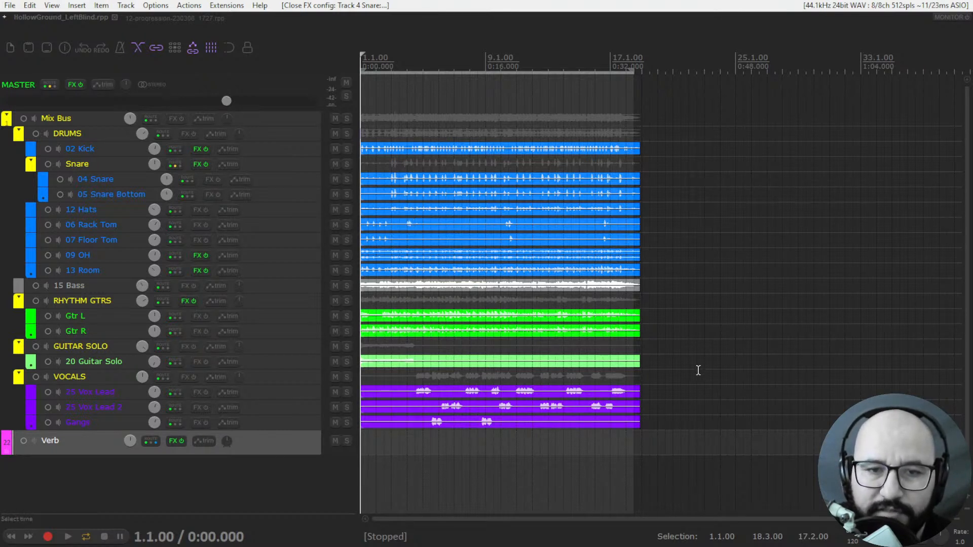
pyautogui.press('space')
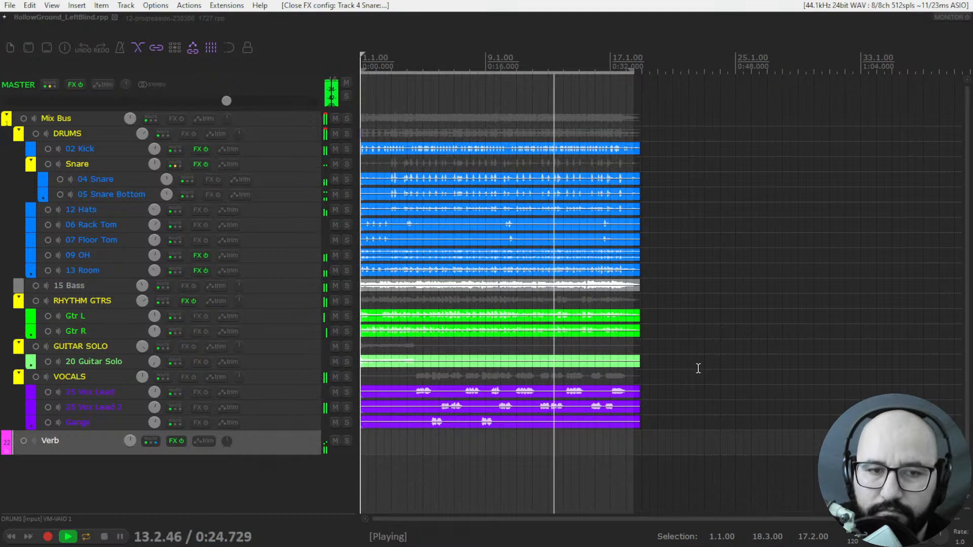
pyautogui.scroll(2, 152, 151)
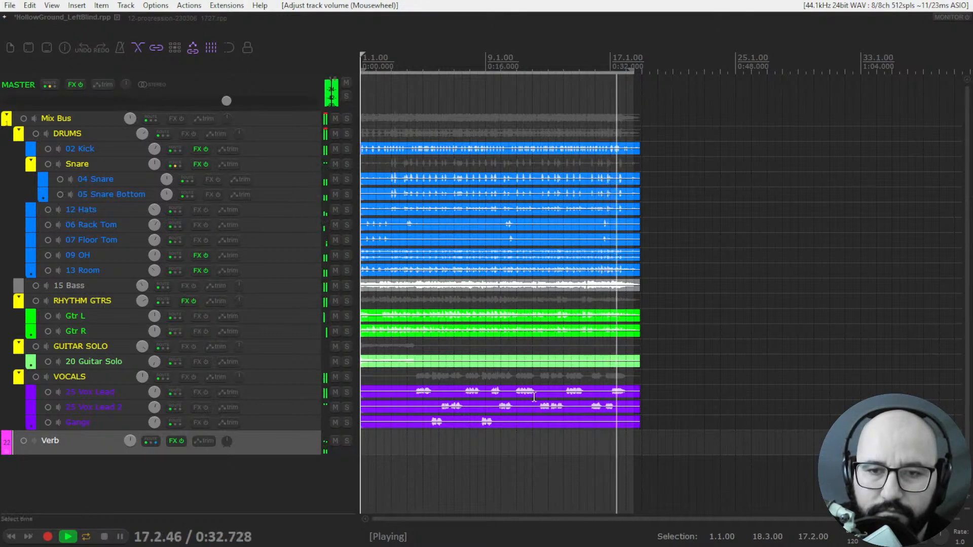
pyautogui.press('space')
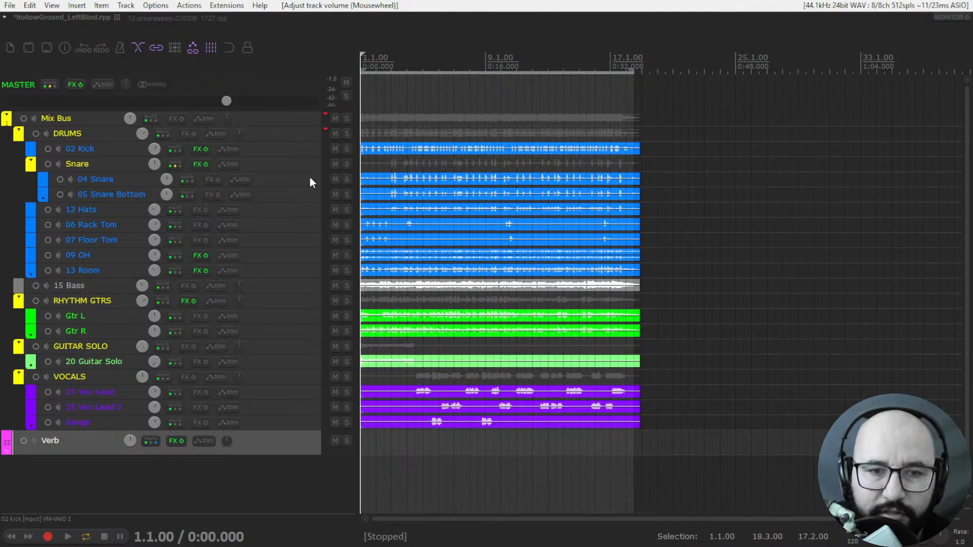
# - Bypass the effects on 02 Kick and Snare and audition the soloed DRUMS group from the start
pyautogui.click(205, 164)
pyautogui.click(205, 151)
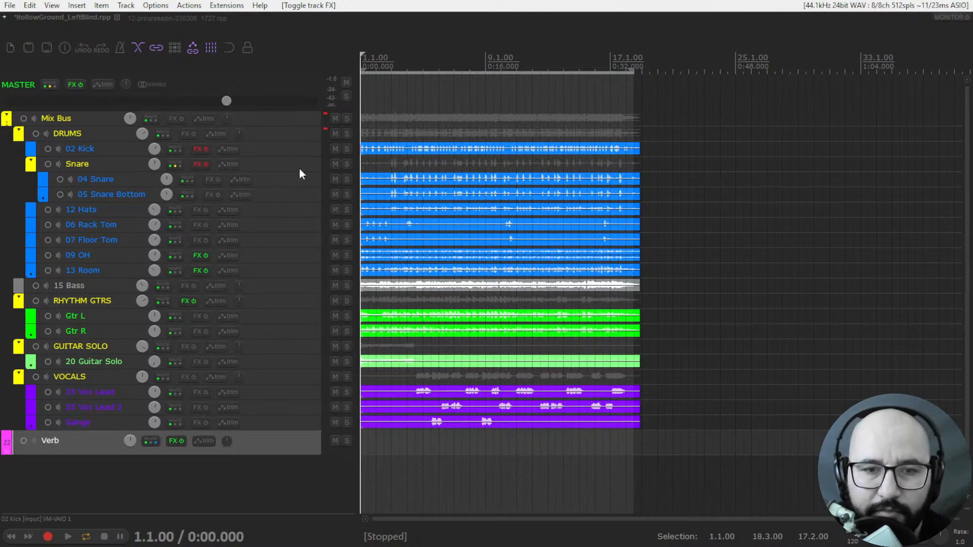
pyautogui.click(348, 133)
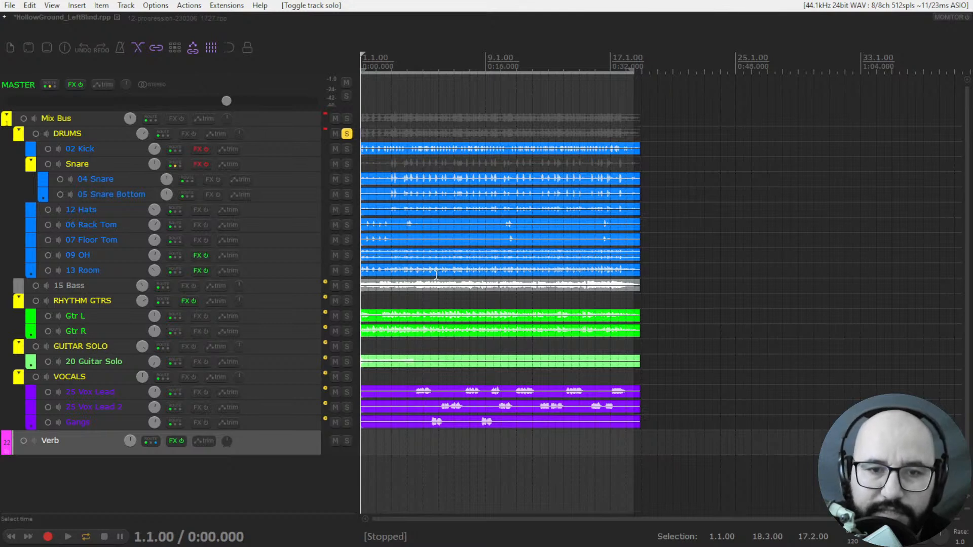
pyautogui.press('space')
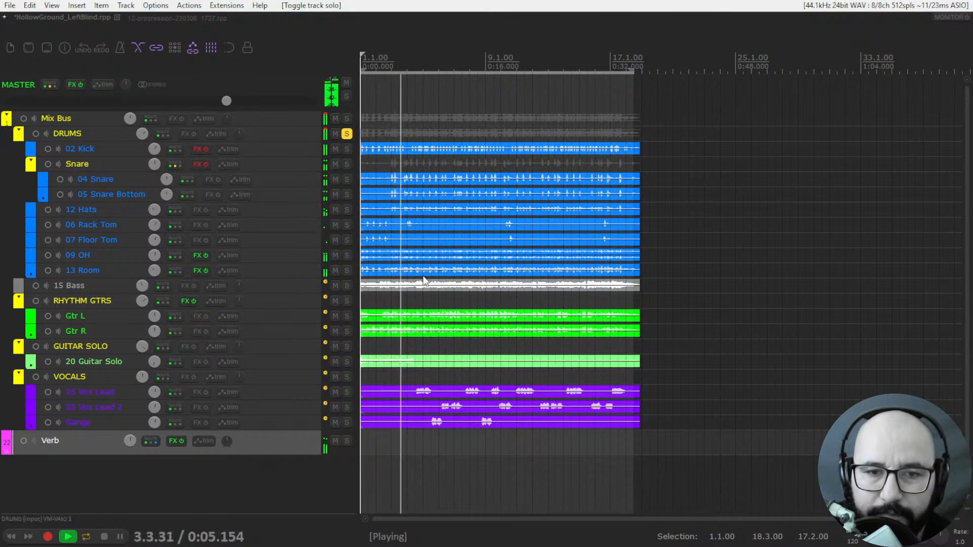
pyautogui.press('space')
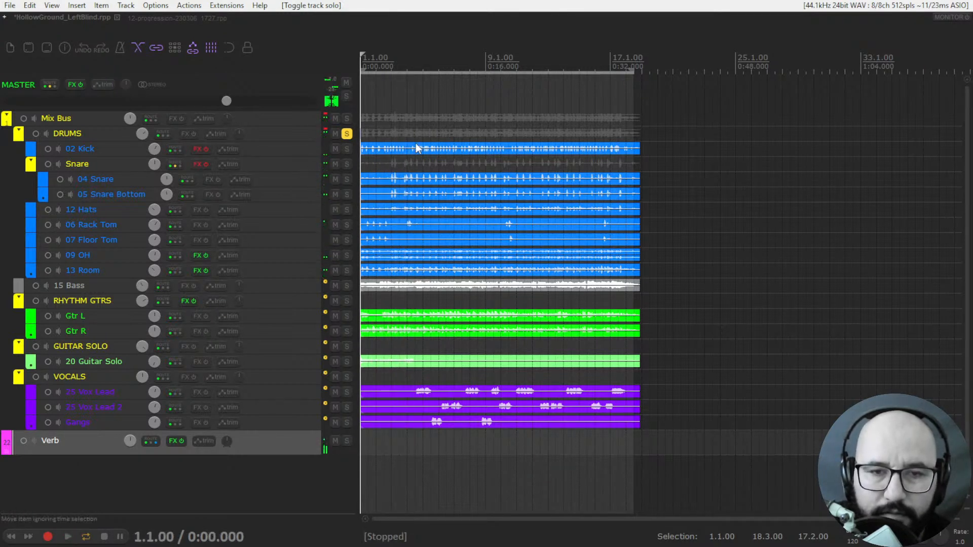
# - Play the drums from about 0:05.7 and turn the Snare and 02 Kick effects back on during playback
pyautogui.click(404, 63)
pyautogui.press('space')
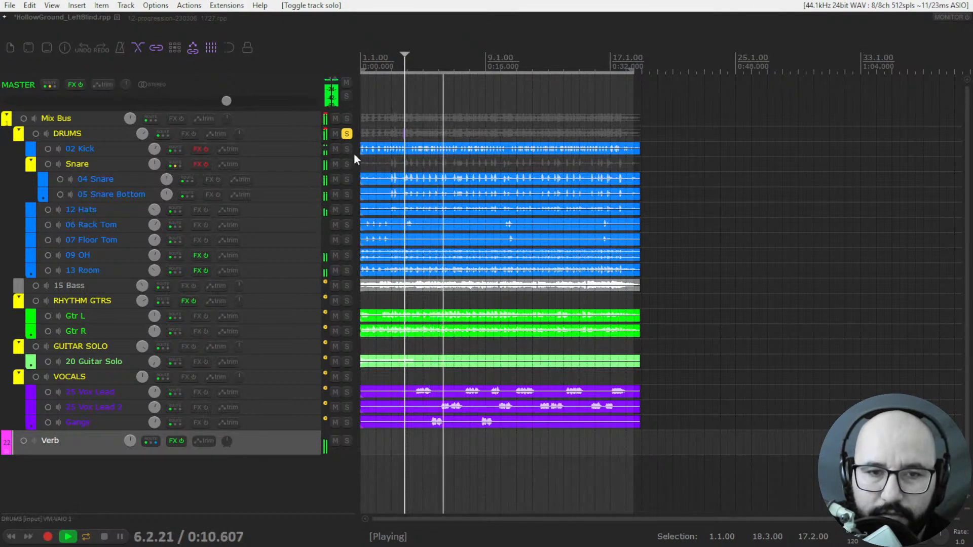
pyautogui.click(206, 164)
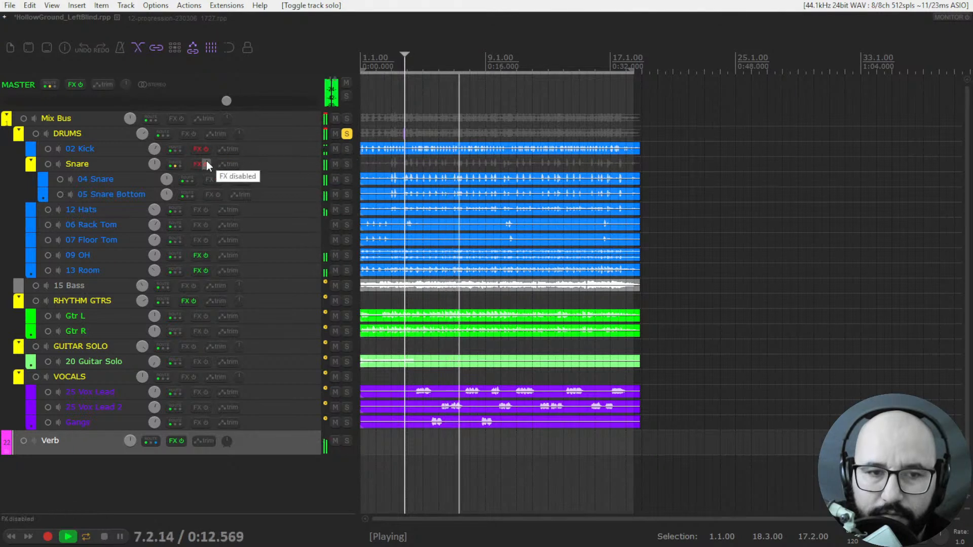
pyautogui.click(206, 149)
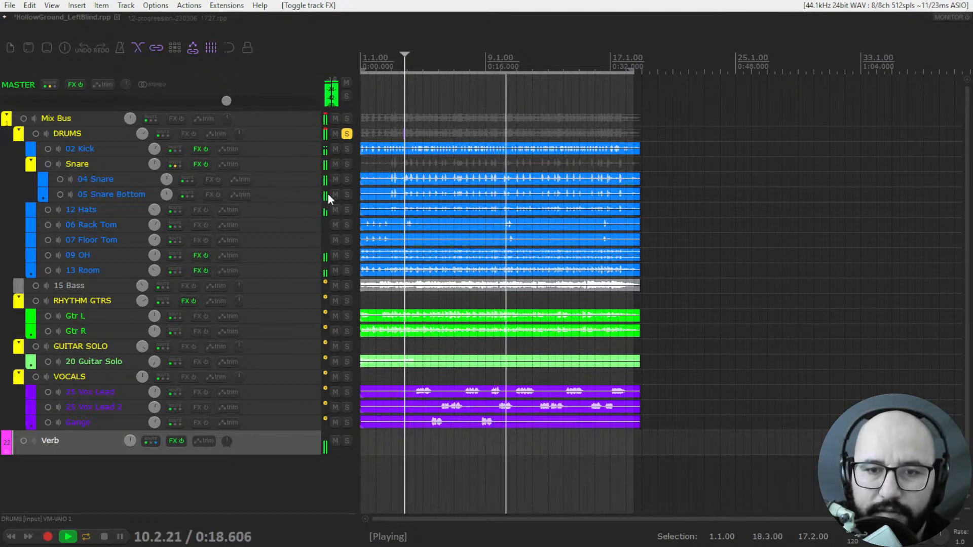
pyautogui.press('space')
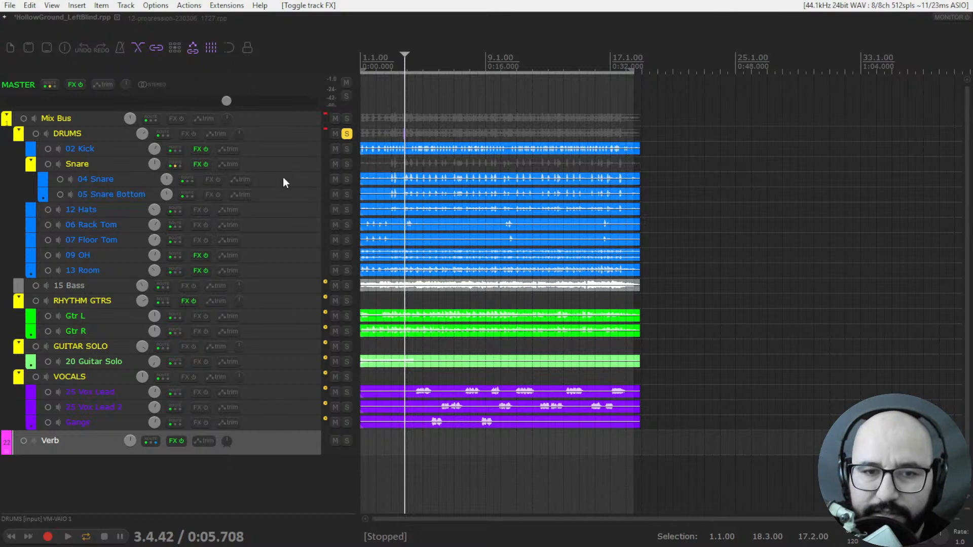
# - Replay the soloed drums, comparing the Snare and 02 Kick effects bypassed and enabled
pyautogui.press('space')
pyautogui.click(207, 166)
pyautogui.click(206, 154)
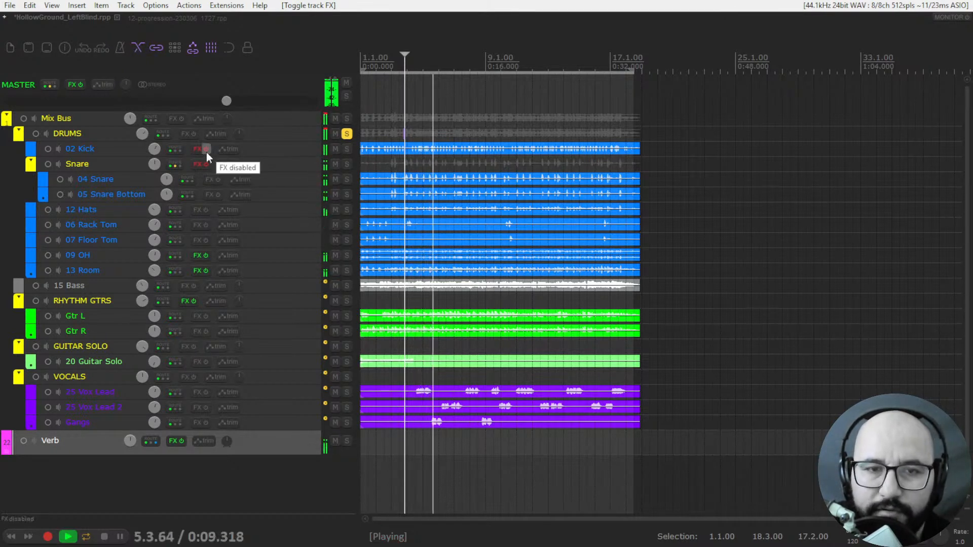
pyautogui.click(205, 152)
pyautogui.click(208, 165)
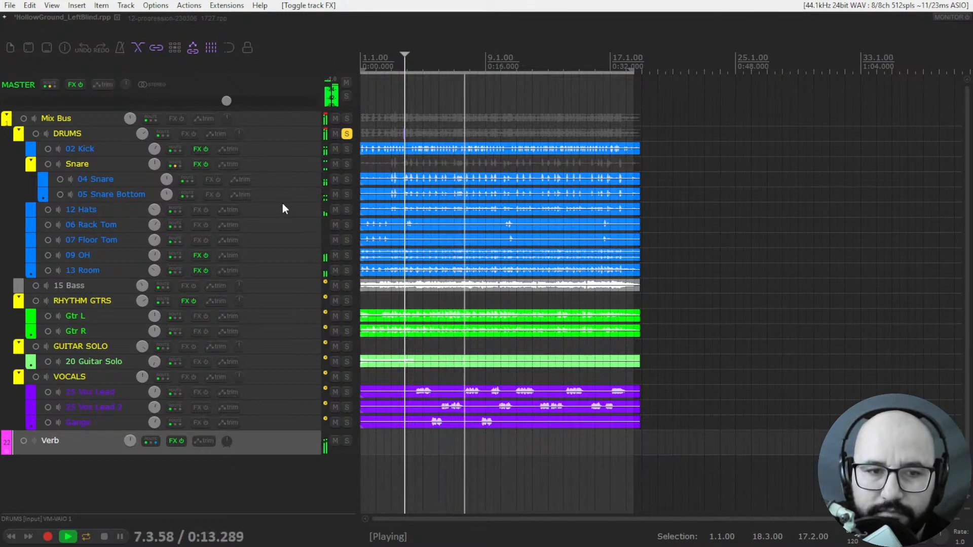
pyautogui.press('space')
# - Solo 02 Kick and Snare and compare them during playback with their effects bypassed and enabled
pyautogui.click(348, 149)
pyautogui.click(347, 164)
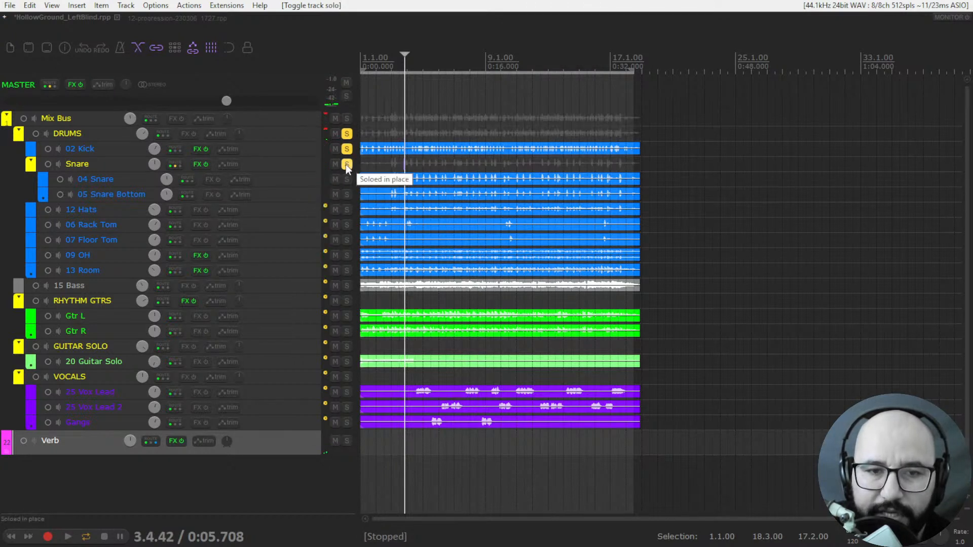
pyautogui.click(201, 164)
pyautogui.click(204, 151)
pyautogui.press('space')
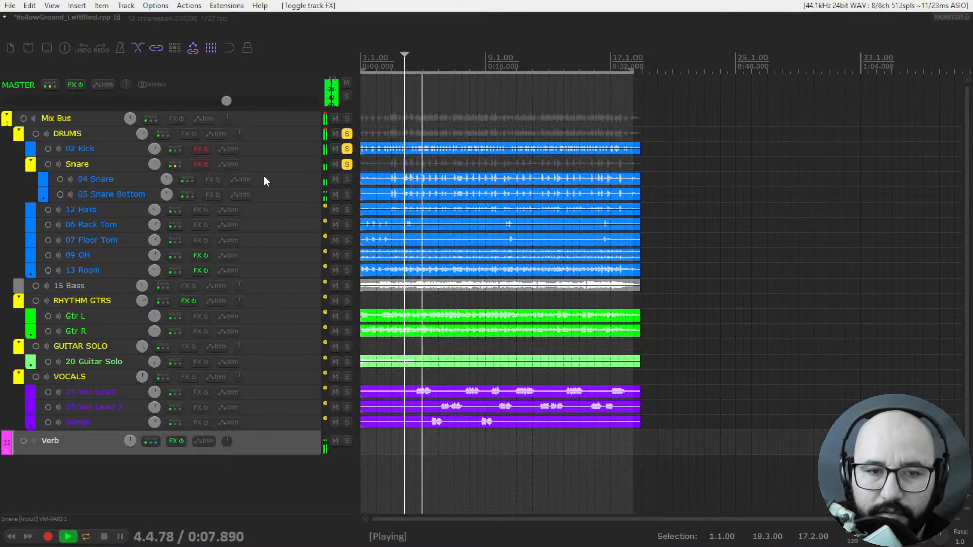
pyautogui.click(203, 163)
pyautogui.click(203, 150)
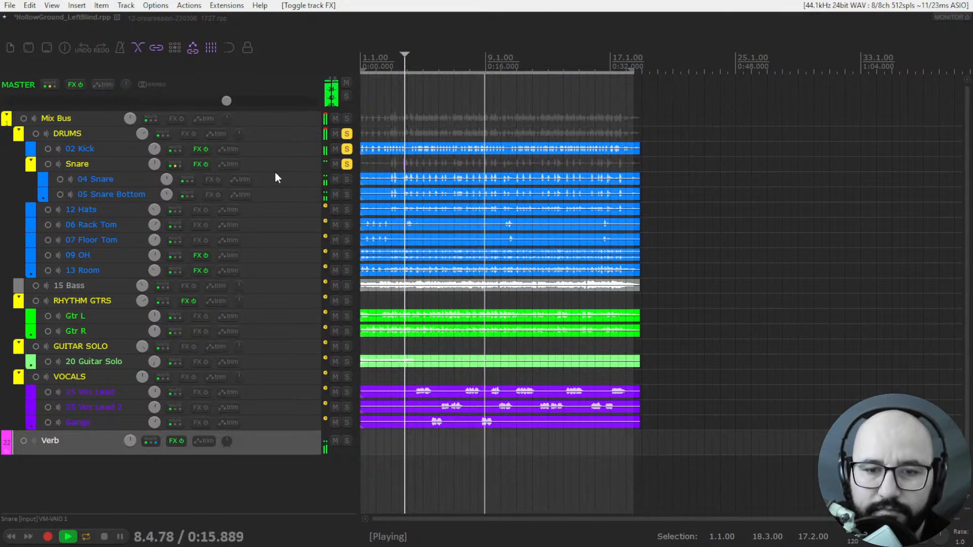
pyautogui.press('space')
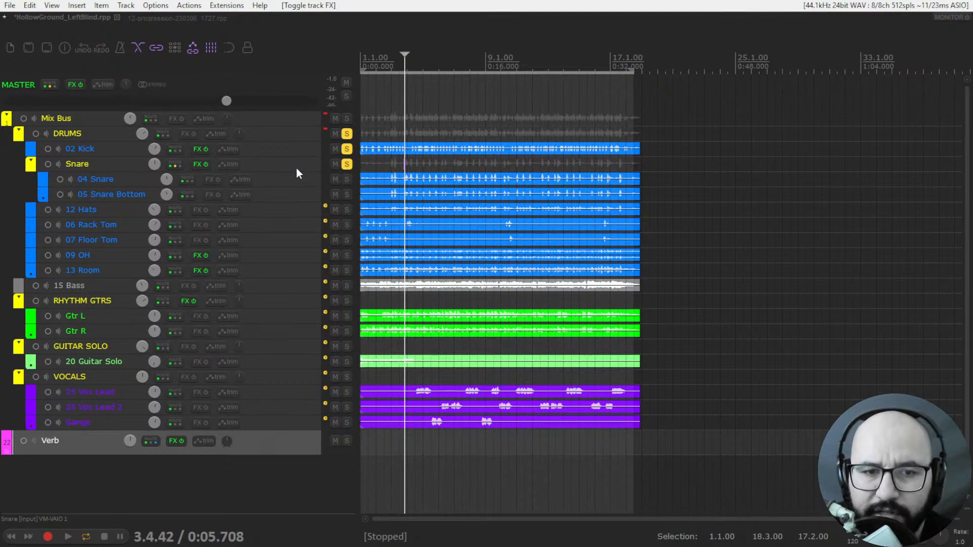
# - Open Drumagog 5 on 02 Kick, examine the Metallica 72 Seasons kick sample in its file list, and close the effects window
pyautogui.rightClick(197, 151)
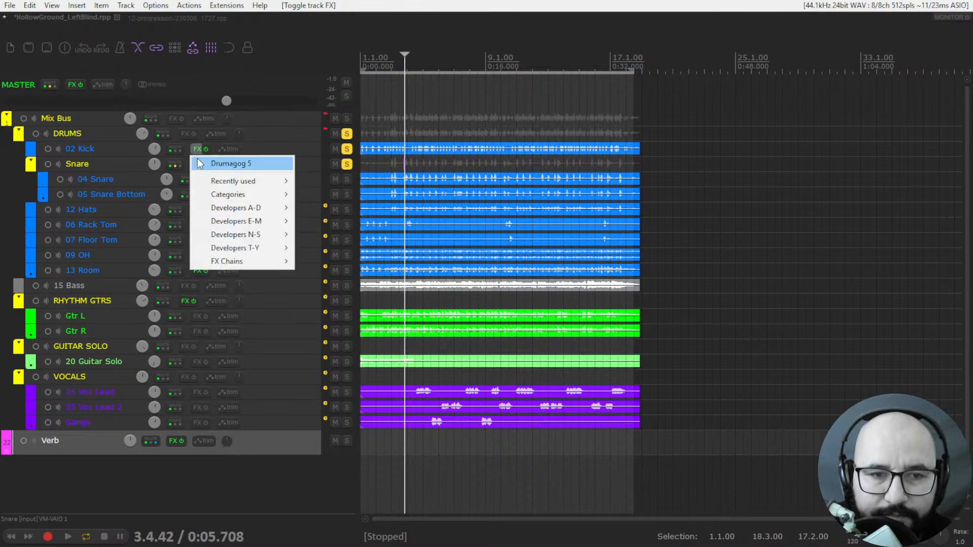
pyautogui.click(204, 163)
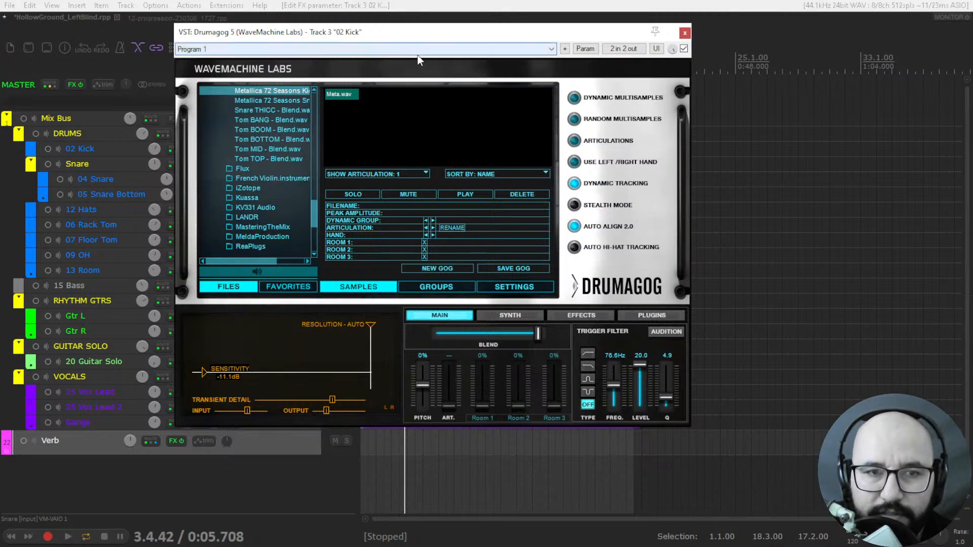
pyautogui.click(686, 33)
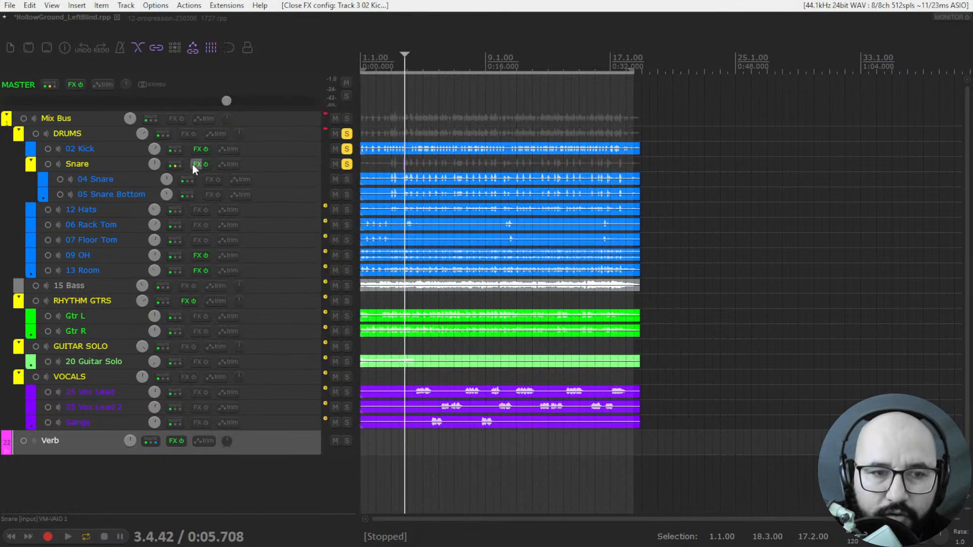
pyautogui.click(197, 150)
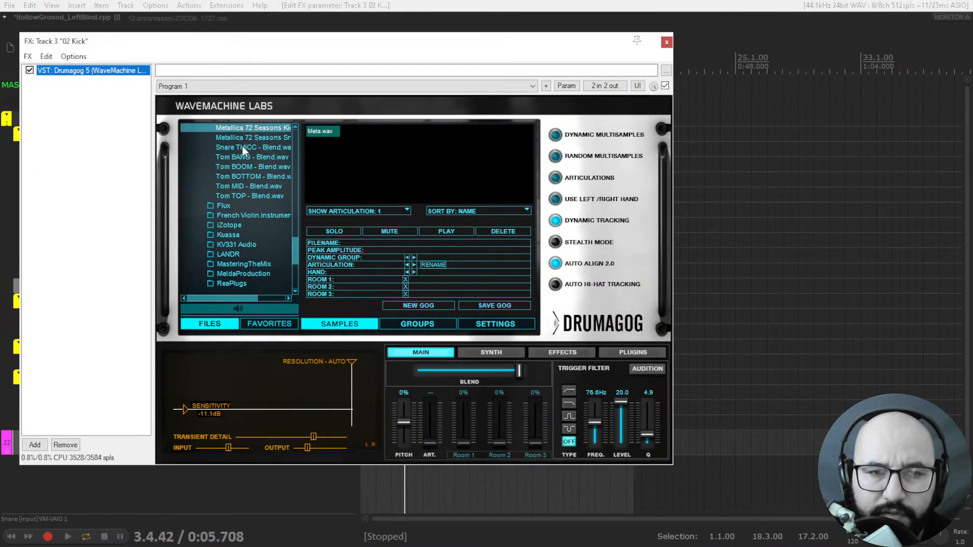
pyautogui.scroll(2, 272, 202)
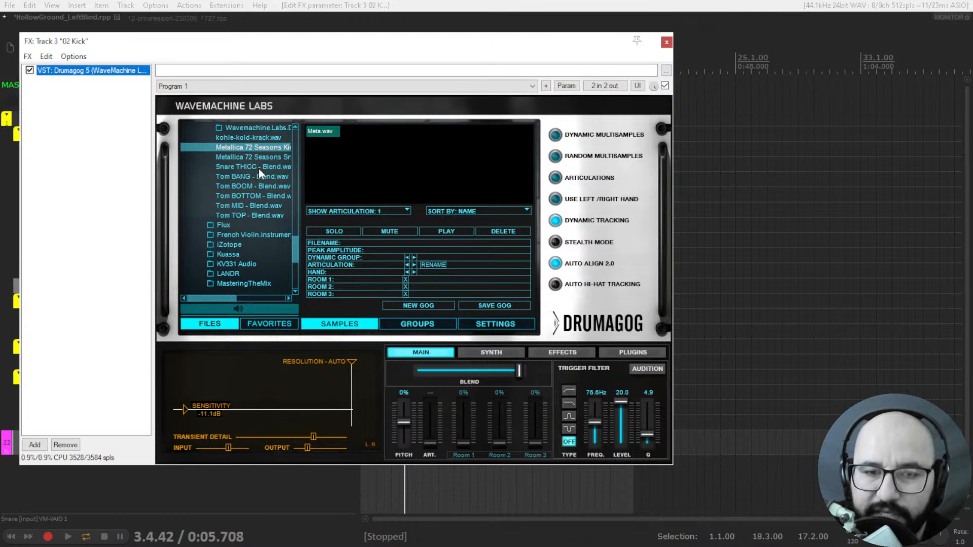
pyautogui.moveTo(229, 299)
pyautogui.mouseDown()
pyautogui.moveTo(251, 297)
pyautogui.moveTo(240, 297)
pyautogui.mouseUp()
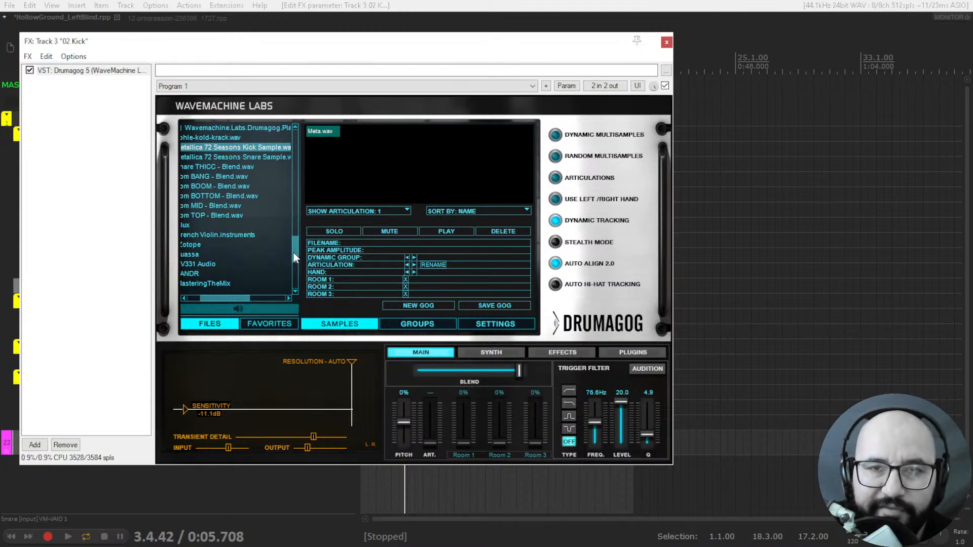
pyautogui.click(666, 43)
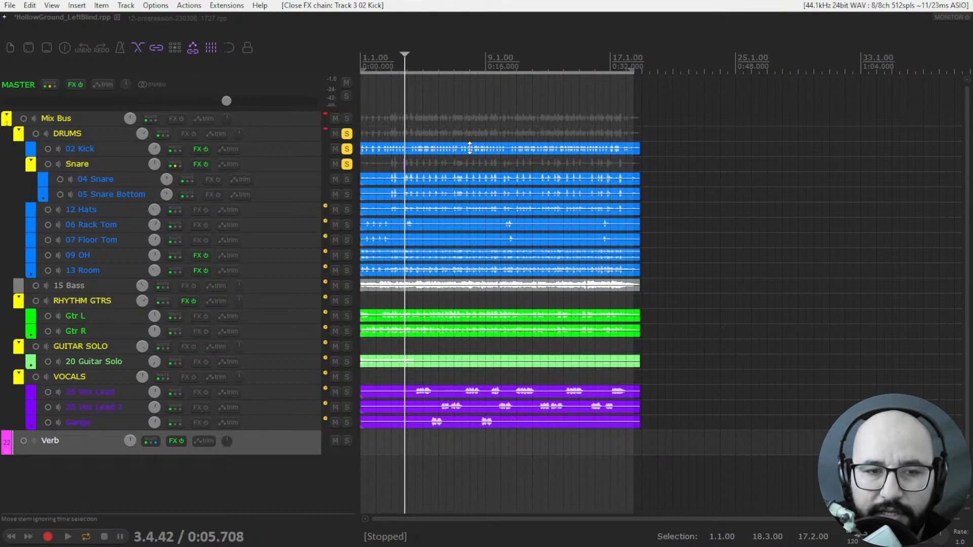
# - Reopen Drumagog 5 on 02 Kick, set Blend to maximum, and move its window clear of the track controls
pyautogui.rightClick(200, 151)
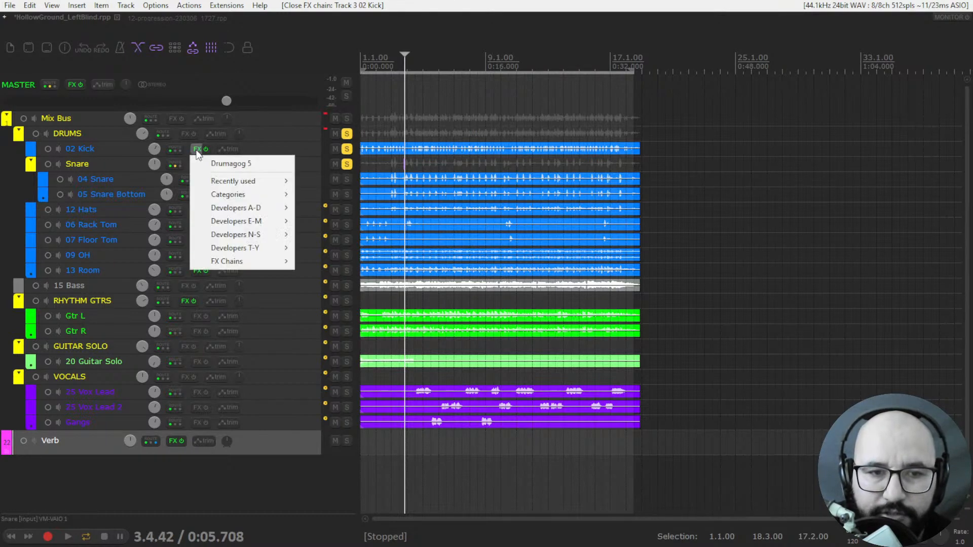
pyautogui.click(203, 163)
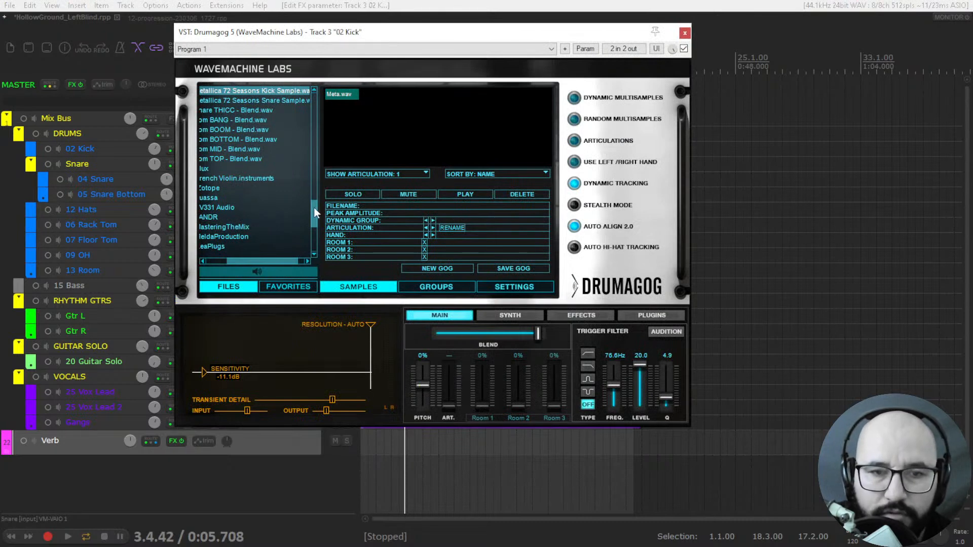
pyautogui.scroll(3, 314, 208)
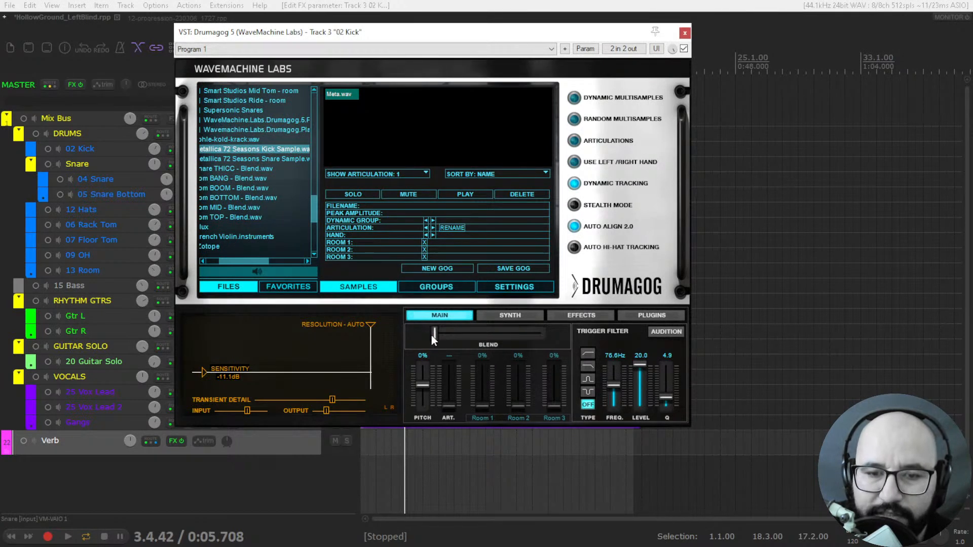
pyautogui.moveTo(436, 336); pyautogui.dragTo(560, 339)
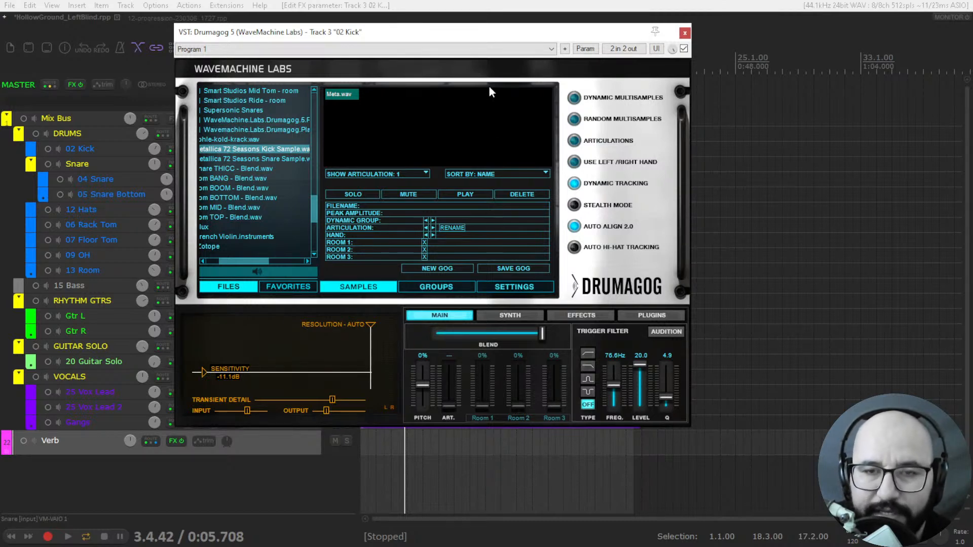
pyautogui.moveTo(489, 34); pyautogui.dragTo(579, 73)
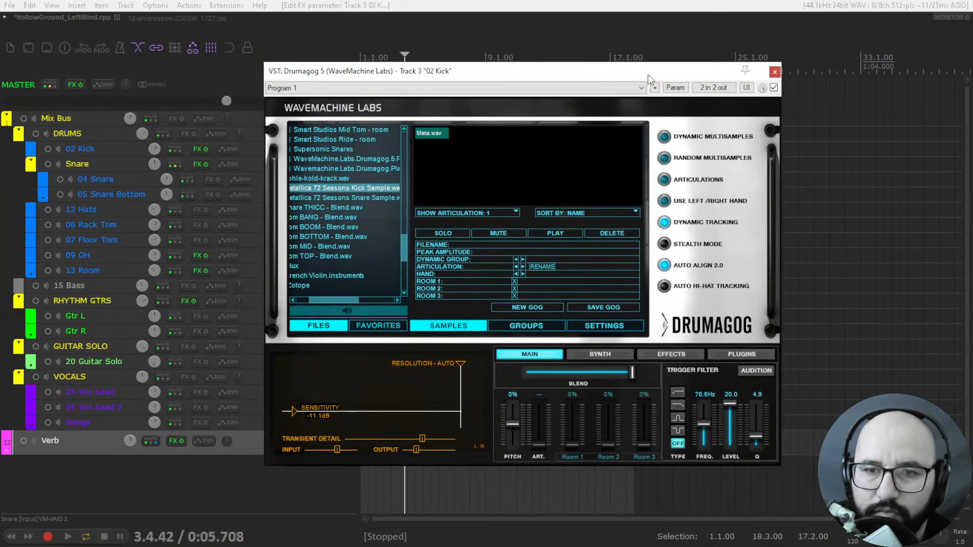
pyautogui.moveTo(647, 74); pyautogui.dragTo(739, 50)
# - Solo only 02 Kick and play it while raising the Drumagog Blend from minimum to maximum
pyautogui.click(345, 164)
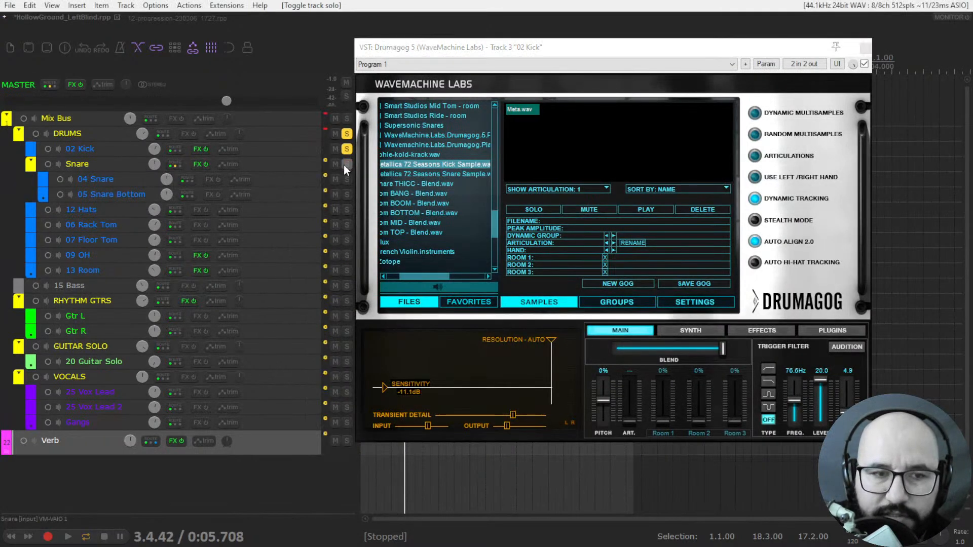
pyautogui.click(347, 134)
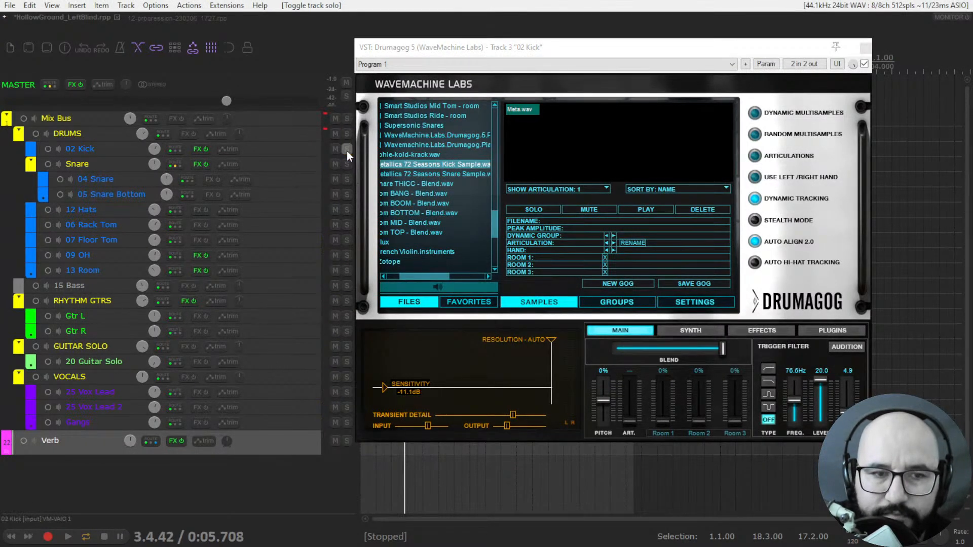
pyautogui.moveTo(719, 349); pyautogui.dragTo(592, 346)
pyautogui.moveTo(551, 51); pyautogui.dragTo(529, 63)
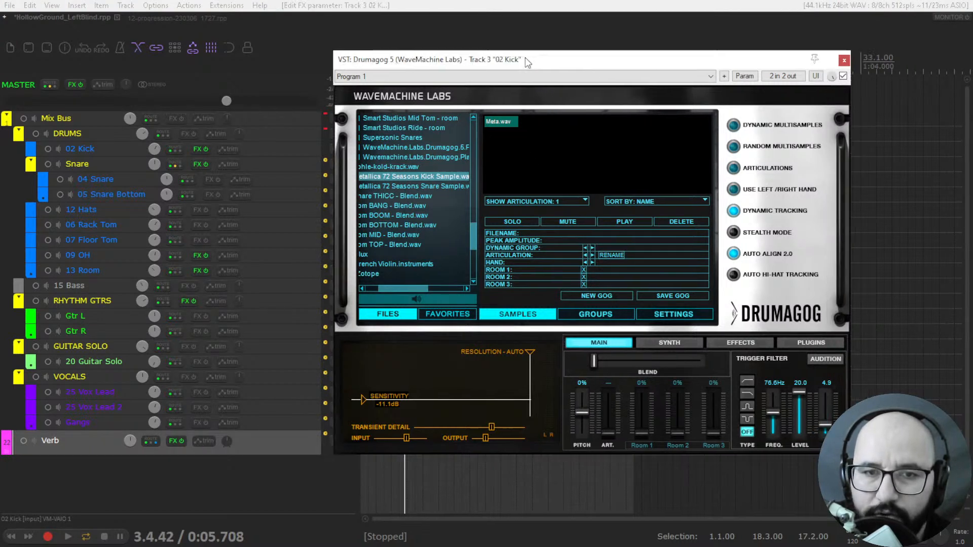
pyautogui.press('space')
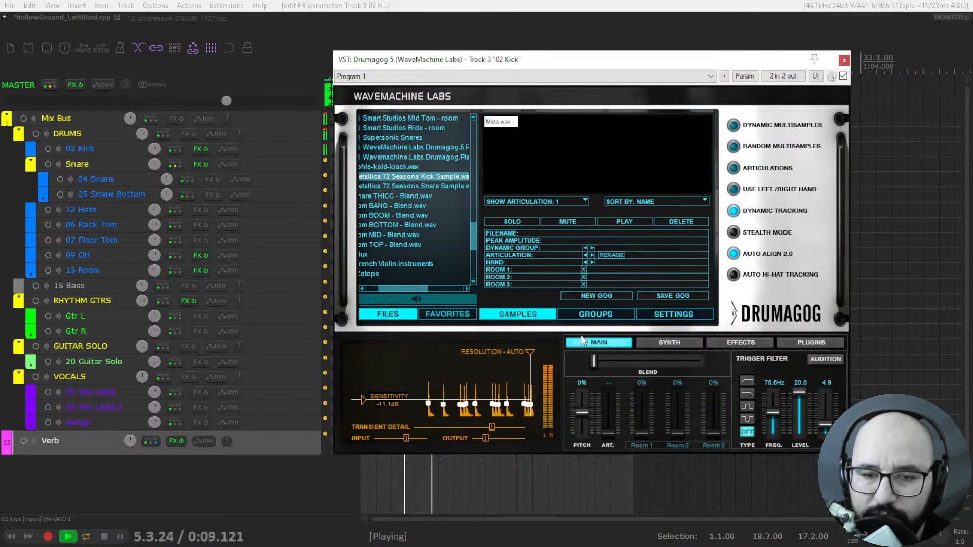
pyautogui.moveTo(589, 367); pyautogui.dragTo(703, 364)
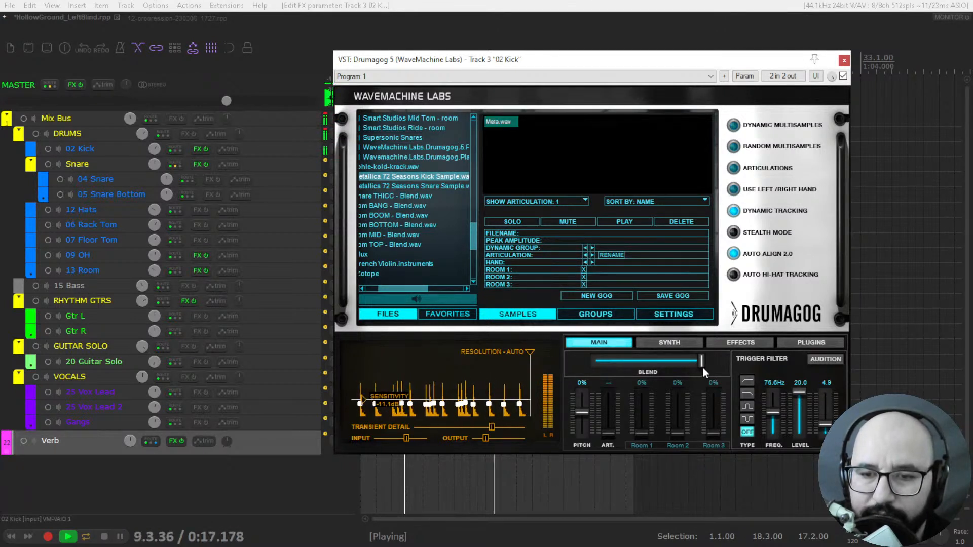
# - Replay 02 Kick at maximum and minimum Drumagog Blend, leave Blend at maximum, and close the plugin window
pyautogui.press('space')
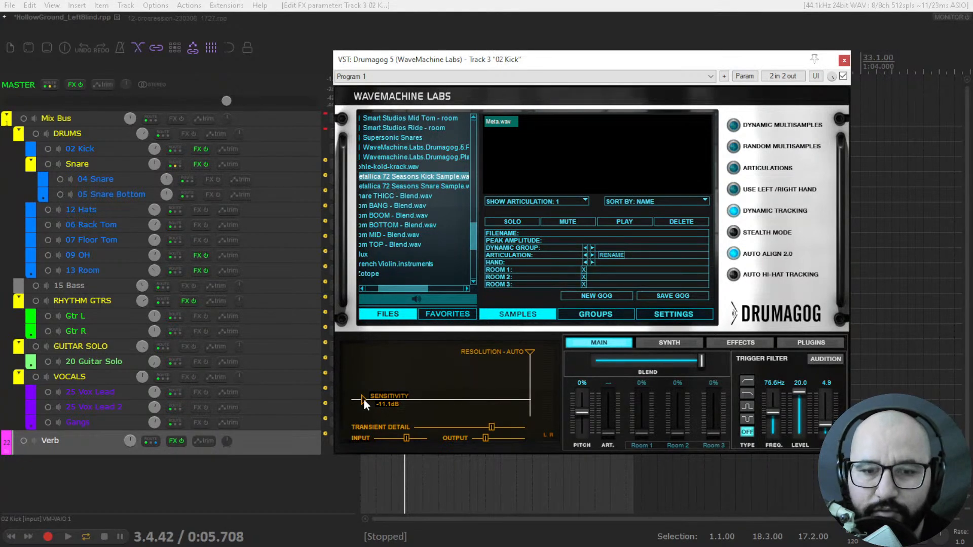
pyautogui.press('space')
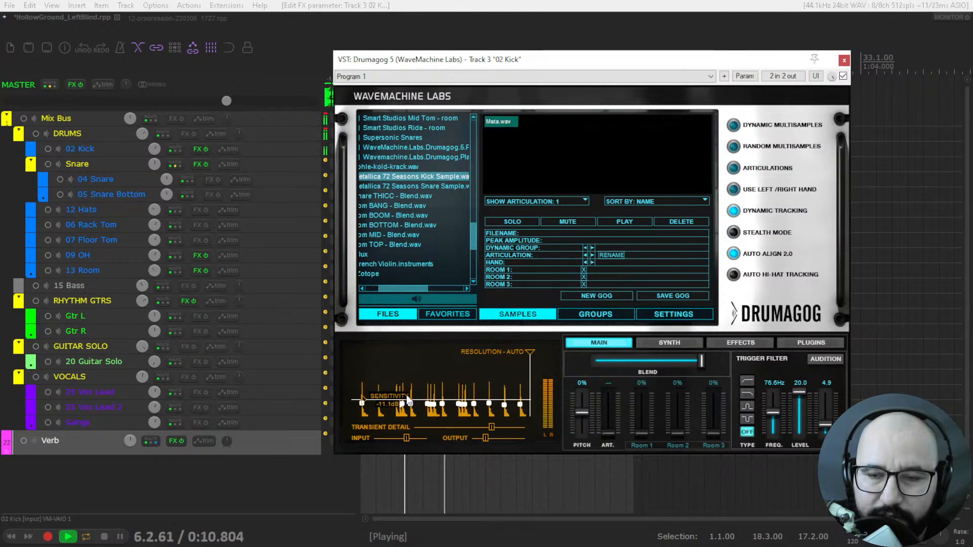
pyautogui.moveTo(699, 361); pyautogui.dragTo(575, 360)
pyautogui.press('space')
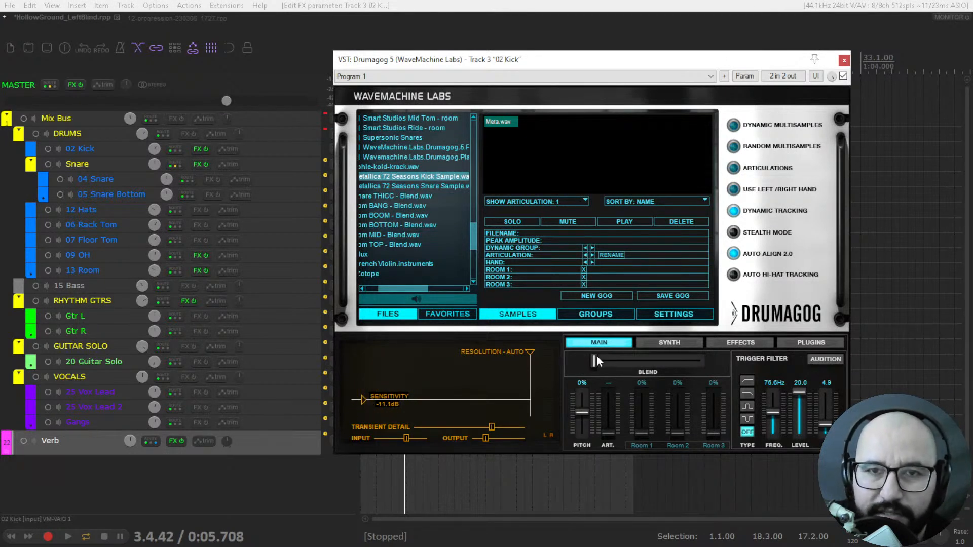
pyautogui.moveTo(600, 360); pyautogui.dragTo(701, 364)
pyautogui.press('space')
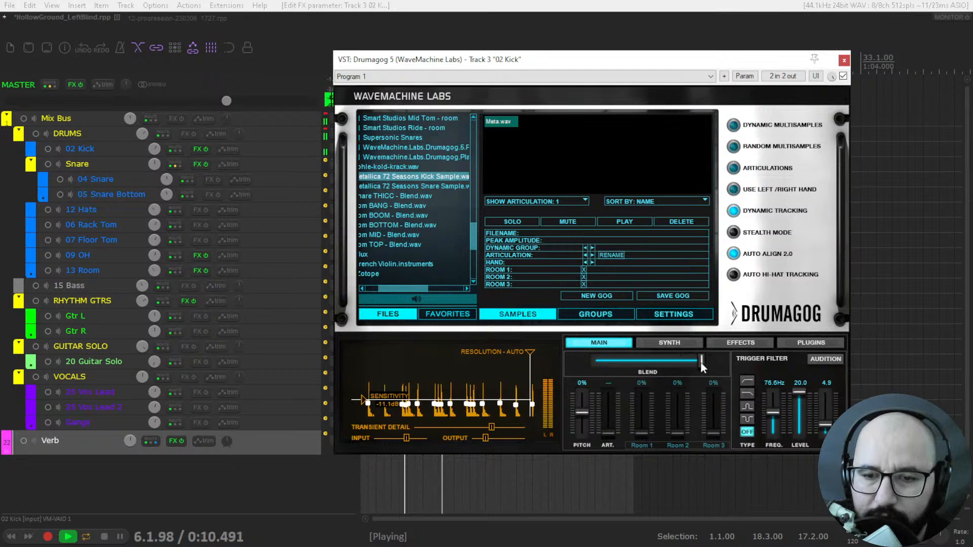
pyautogui.press('space')
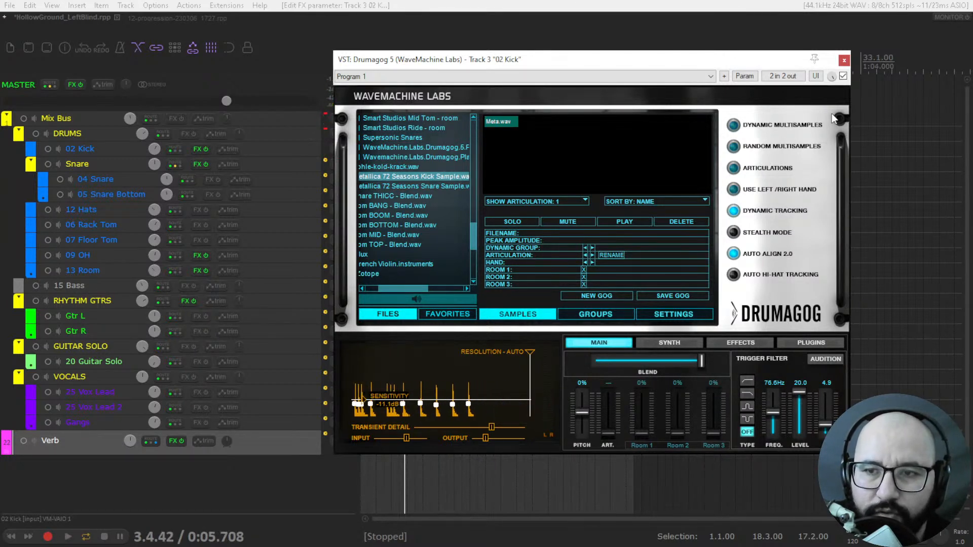
pyautogui.click(844, 61)
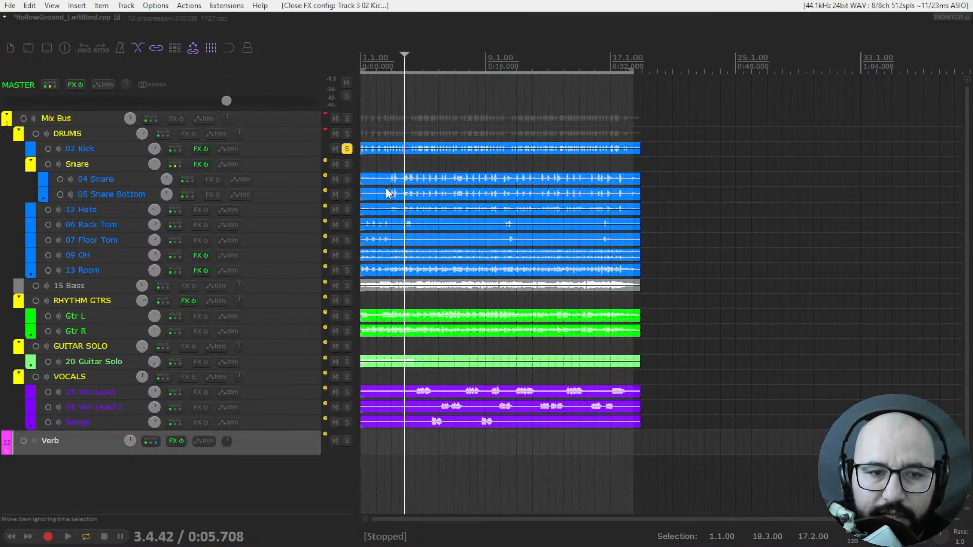
# - Solo Snare instead of 02 Kick and open its Drumagog 5 window clear of the track controls
pyautogui.click(346, 149)
pyautogui.click(345, 164)
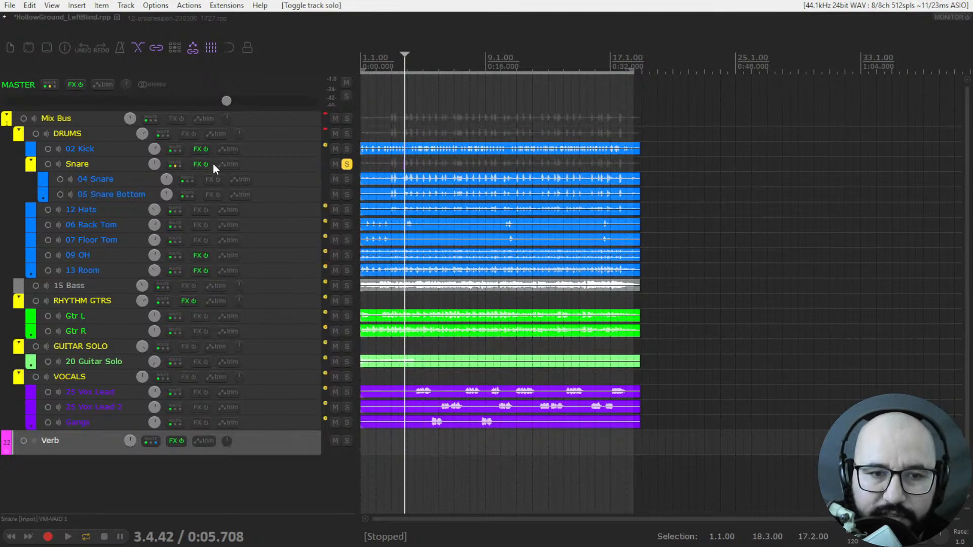
pyautogui.rightClick(195, 165)
pyautogui.click(219, 177)
pyautogui.moveTo(460, 39); pyautogui.dragTo(664, 46)
# - Play the soloed Snare while lowering the Drumagog Blend to minimum and raising it back to maximum
pyautogui.press('space')
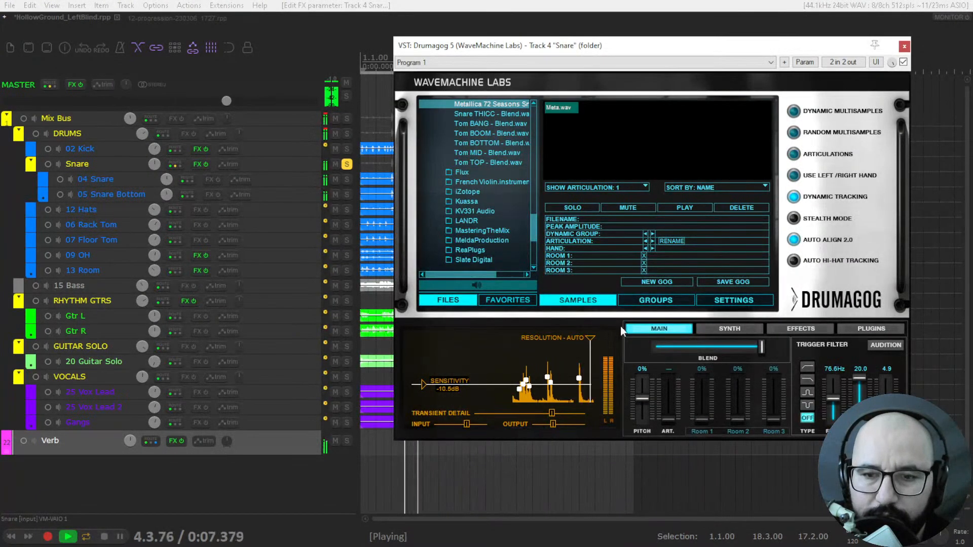
pyautogui.moveTo(755, 350); pyautogui.dragTo(643, 348)
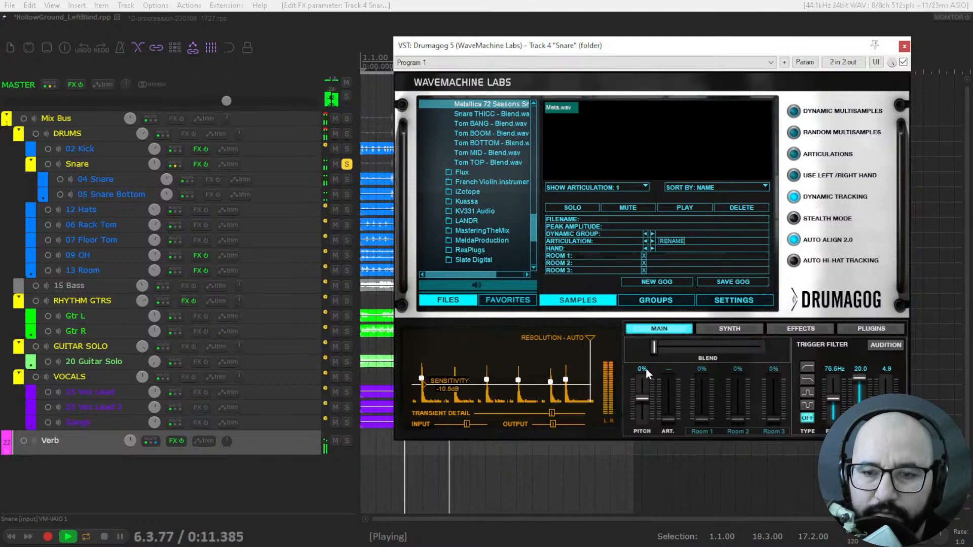
pyautogui.moveTo(657, 347); pyautogui.dragTo(759, 348)
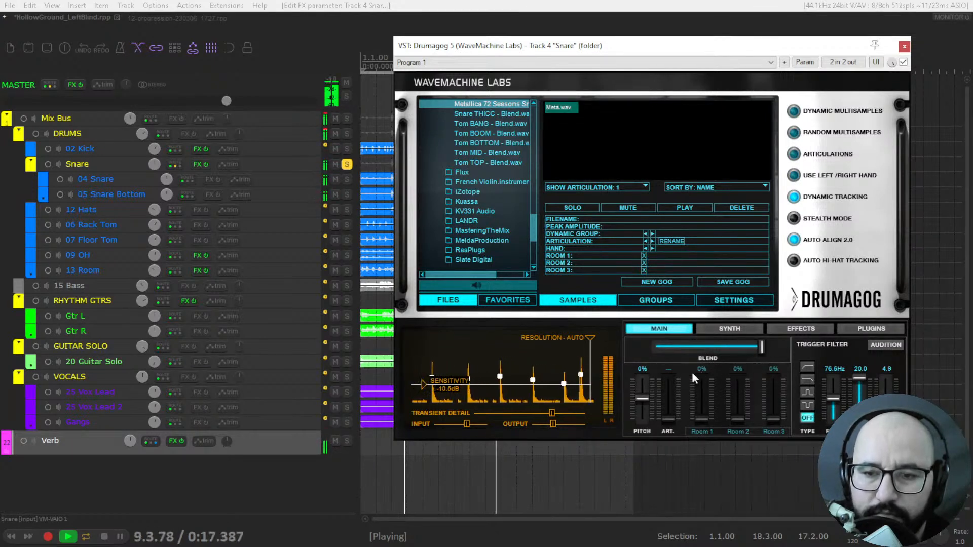
pyautogui.press('space')
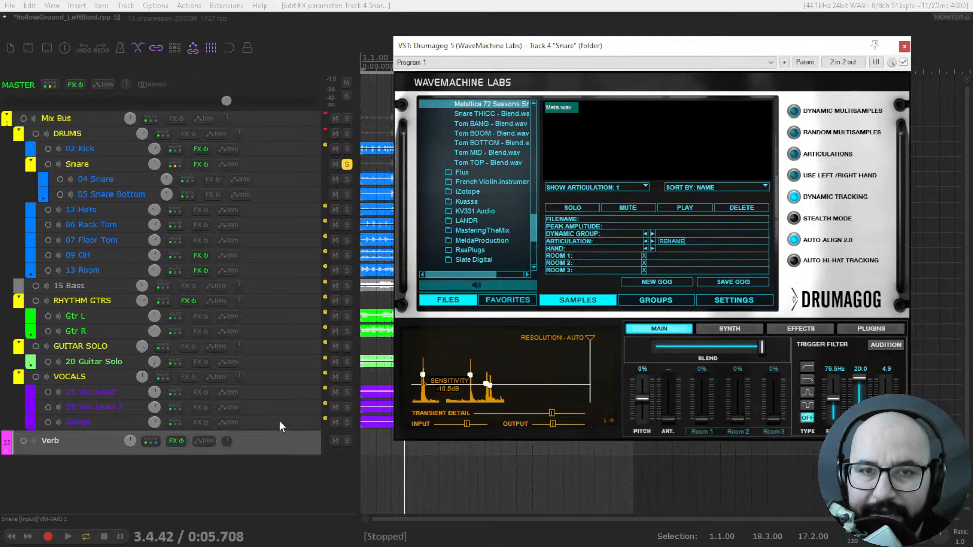
# - Open Verberate Basic 2 on the Verb track and place its window beside the Snare's Drumagog window
pyautogui.rightClick(172, 442)
pyautogui.click(176, 466)
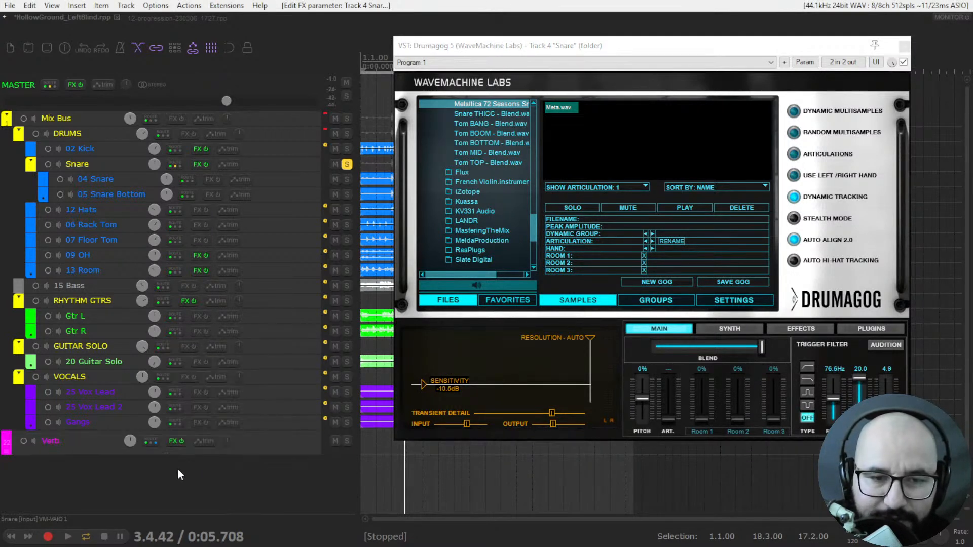
pyautogui.rightClick(169, 443)
pyautogui.click(215, 339)
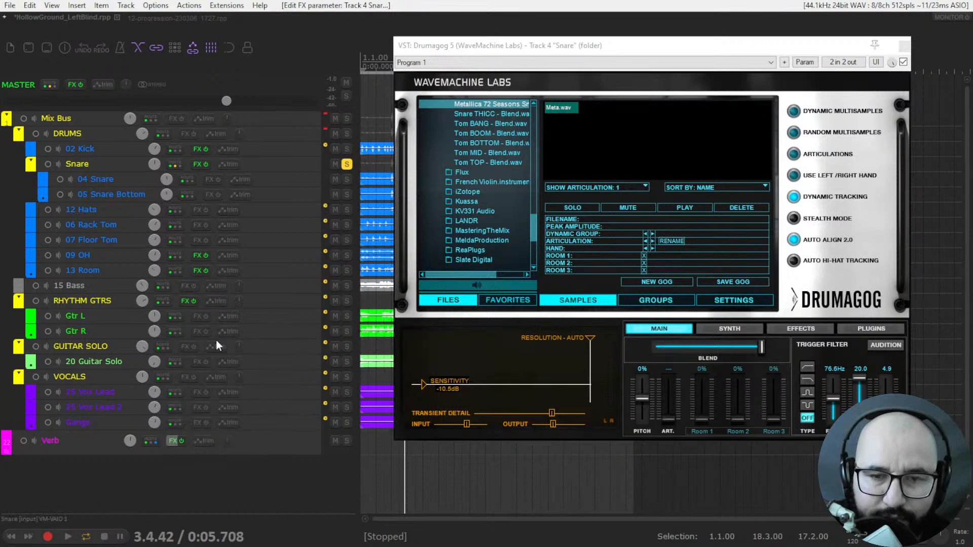
pyautogui.moveTo(545, 65); pyautogui.dragTo(206, 156)
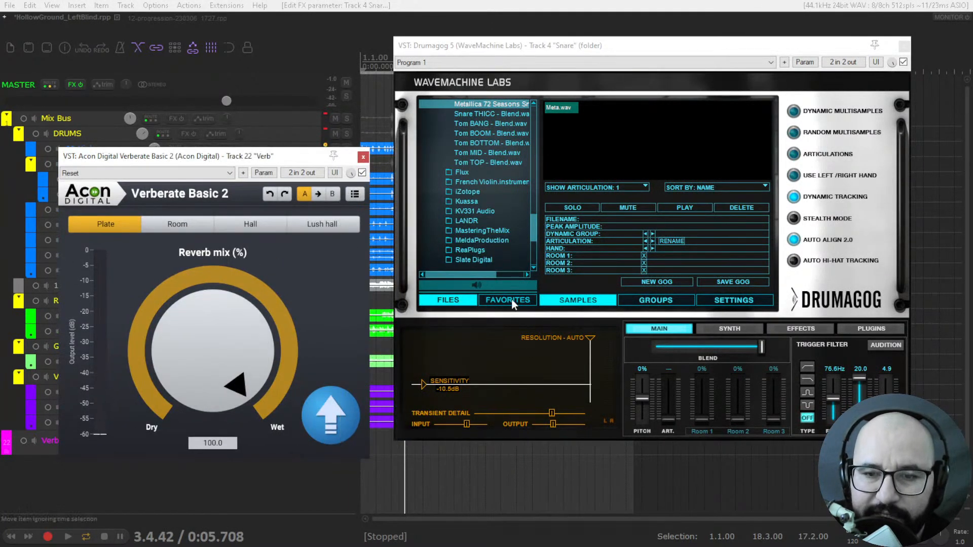
# - Compare the soloed Snare during playback with Verberate Basic 2 bypassed and enabled, and close both plugin windows
pyautogui.click(362, 173)
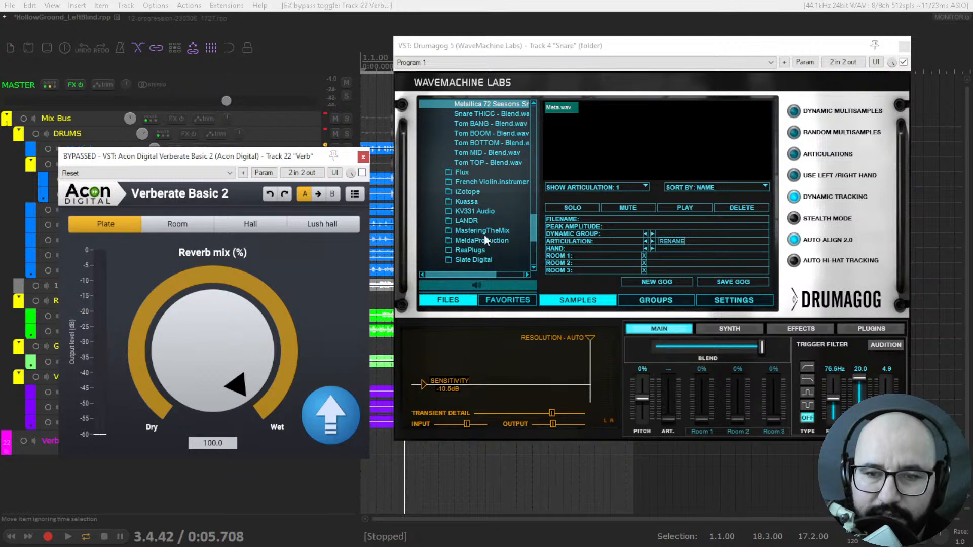
pyautogui.press('space')
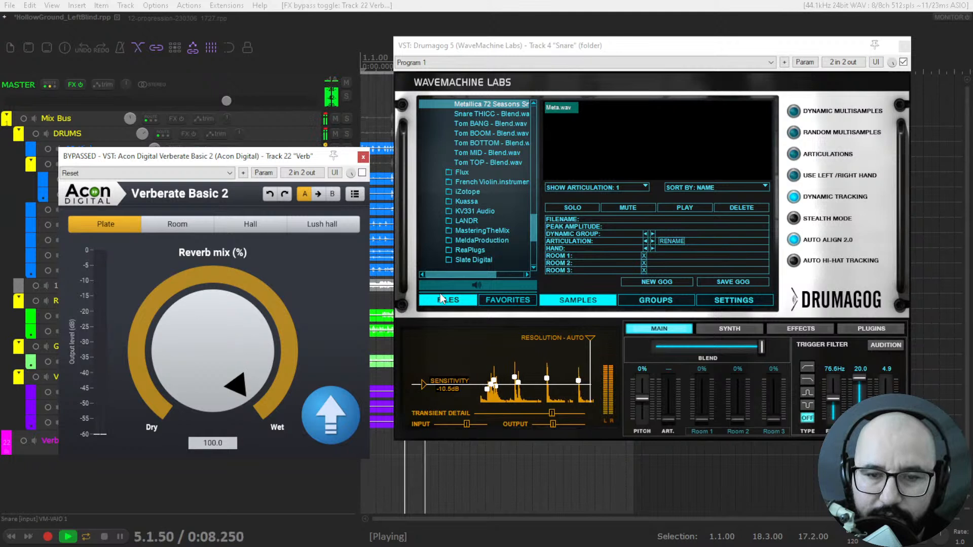
pyautogui.click(362, 173)
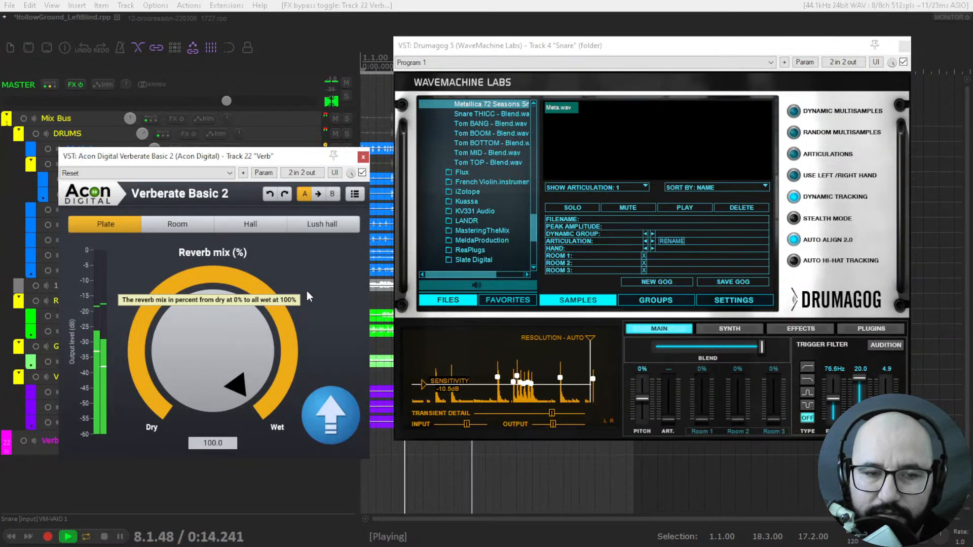
pyautogui.press('space')
pyautogui.click(364, 157)
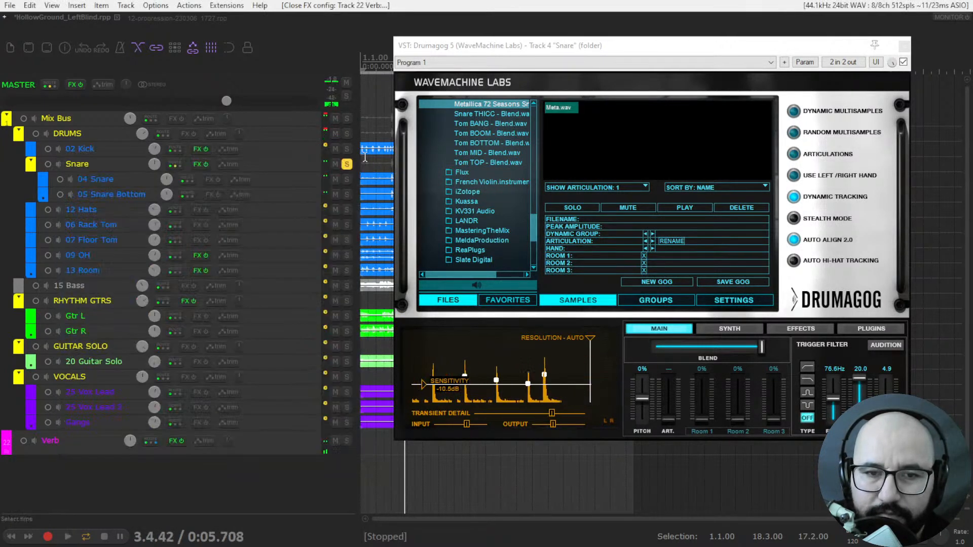
pyautogui.click(905, 46)
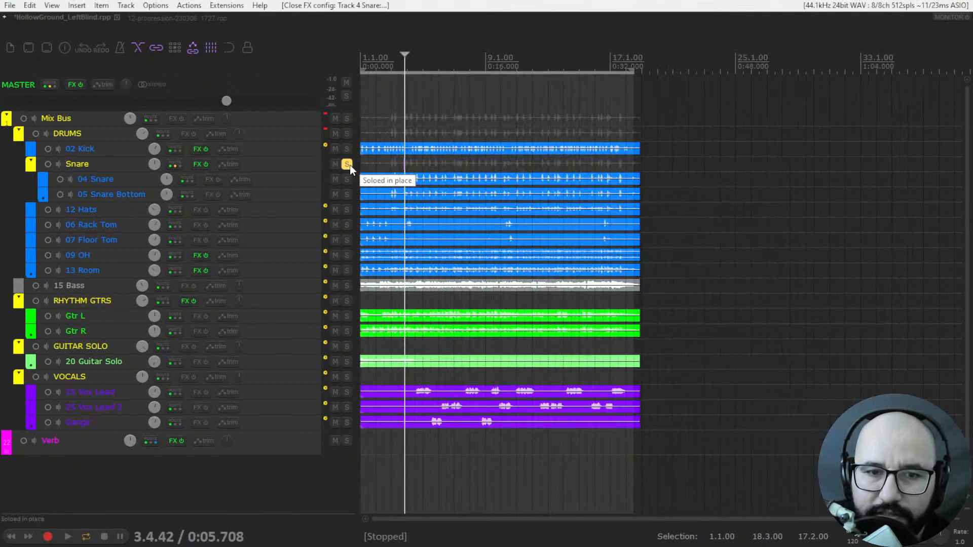
# - Clear the solos on 02 Kick and Snare and return the edit cursor to the project start
pyautogui.click(347, 149)
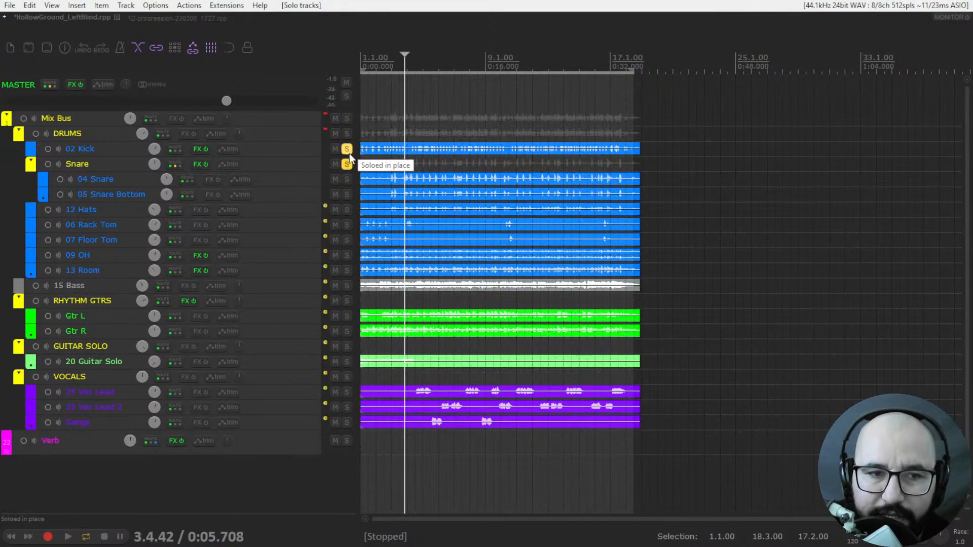
pyautogui.moveTo(350, 164); pyautogui.dragTo(348, 155)
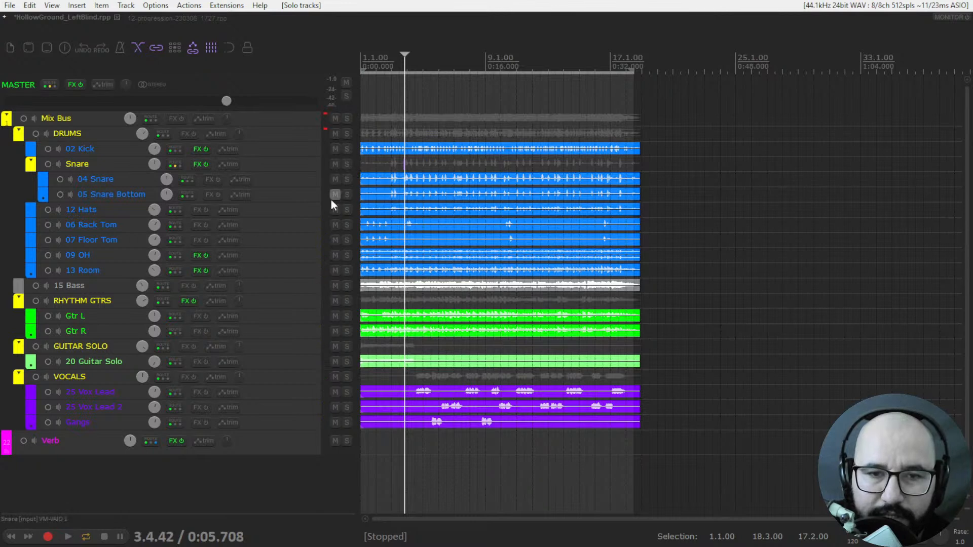
pyautogui.click(365, 68)
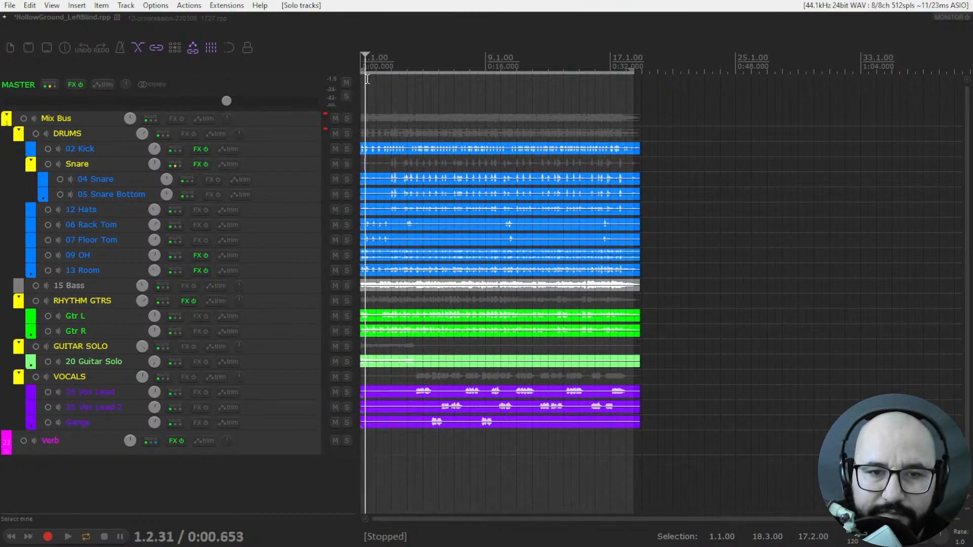
pyautogui.click(362, 65)
pyautogui.press('Home')
# - Play the full mix from the start with the 02 Kick and Snare effects bypassed, re-enabling both during playback
pyautogui.click(205, 147)
pyautogui.click(202, 162)
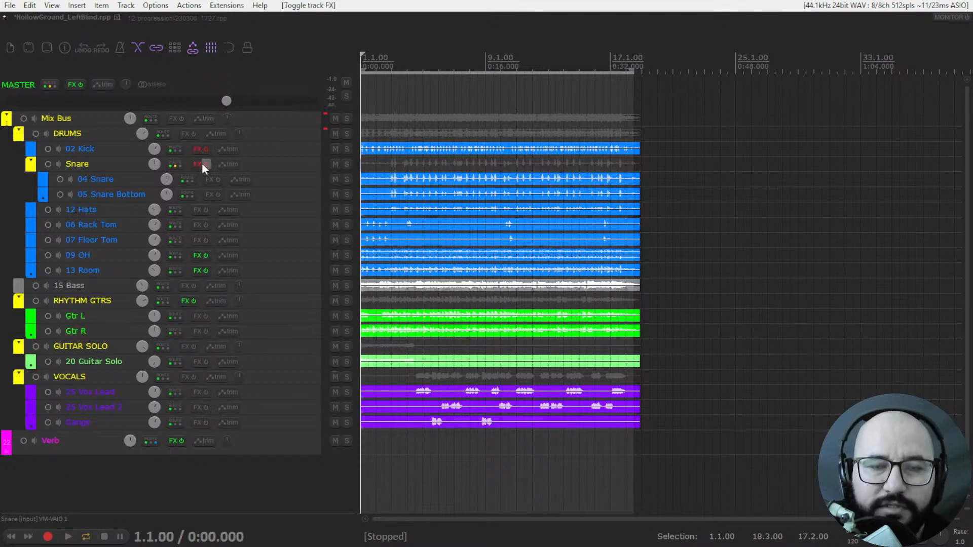
pyautogui.press('space')
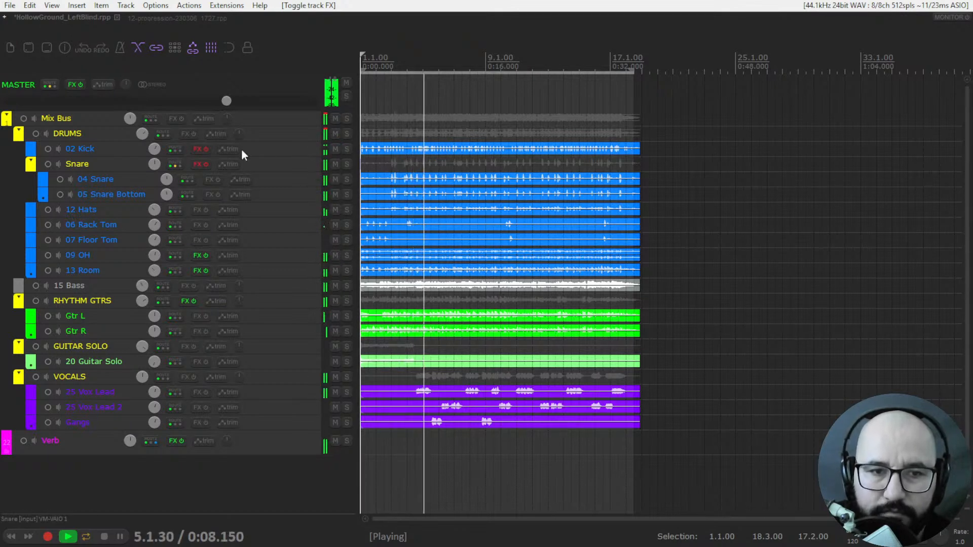
pyautogui.click(204, 164)
pyautogui.click(203, 150)
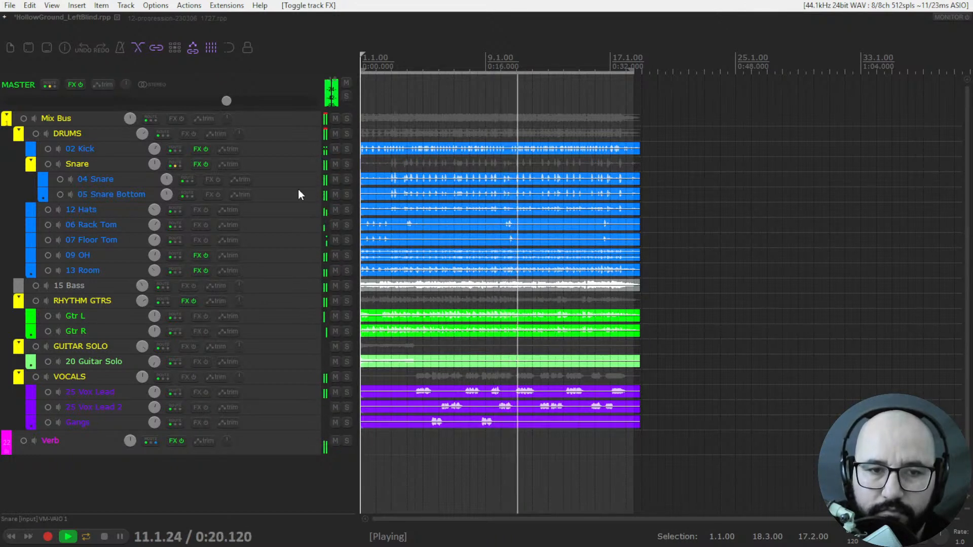
# - Solo DRUMS and compare the 02 Kick and Snare effects bypassed and enabled, and unsolo DRUMS after stopping playback
pyautogui.click(346, 134)
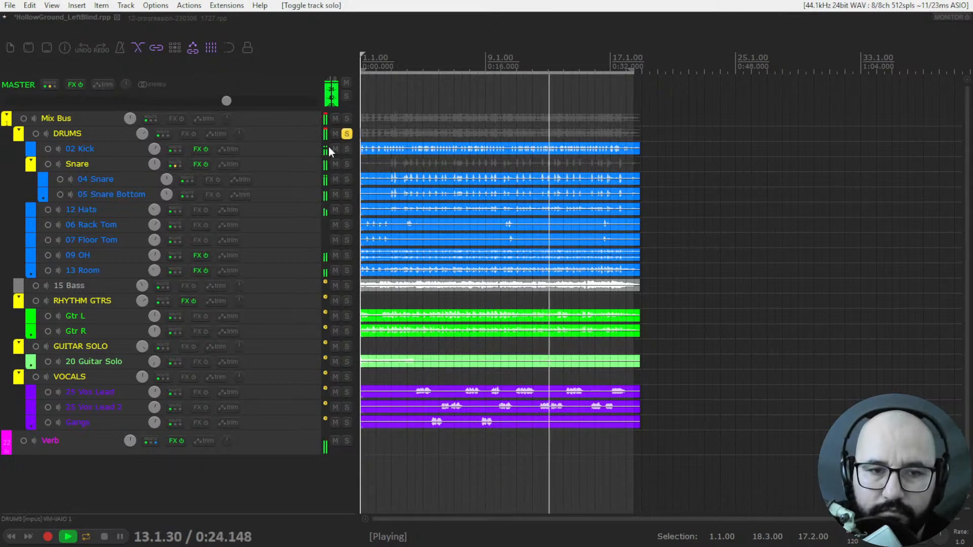
pyautogui.click(207, 165)
pyautogui.click(207, 151)
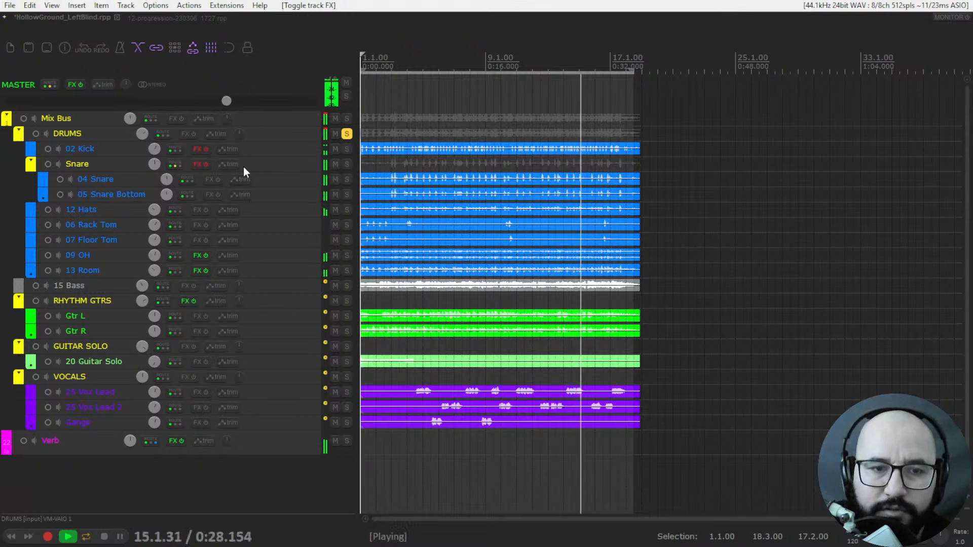
pyautogui.click(208, 165)
pyautogui.click(206, 148)
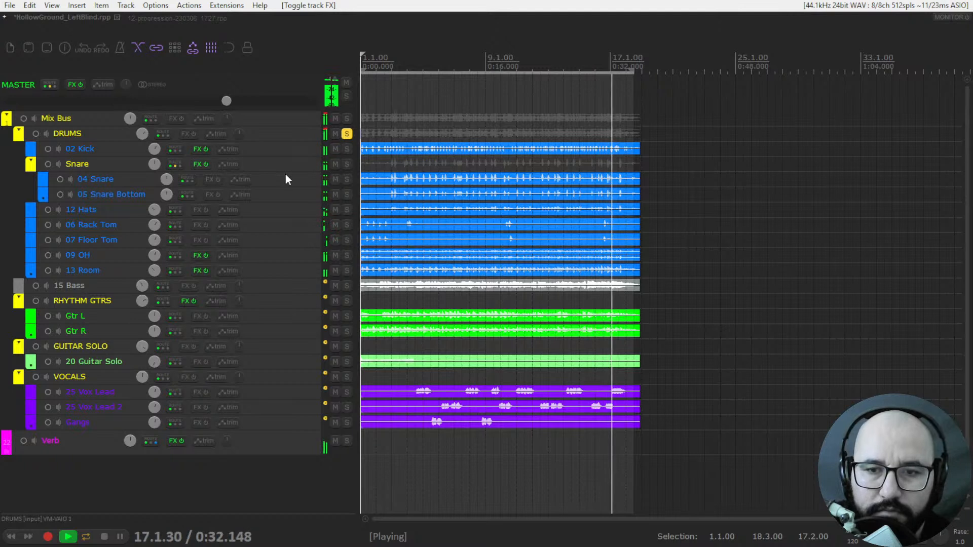
pyautogui.press('space')
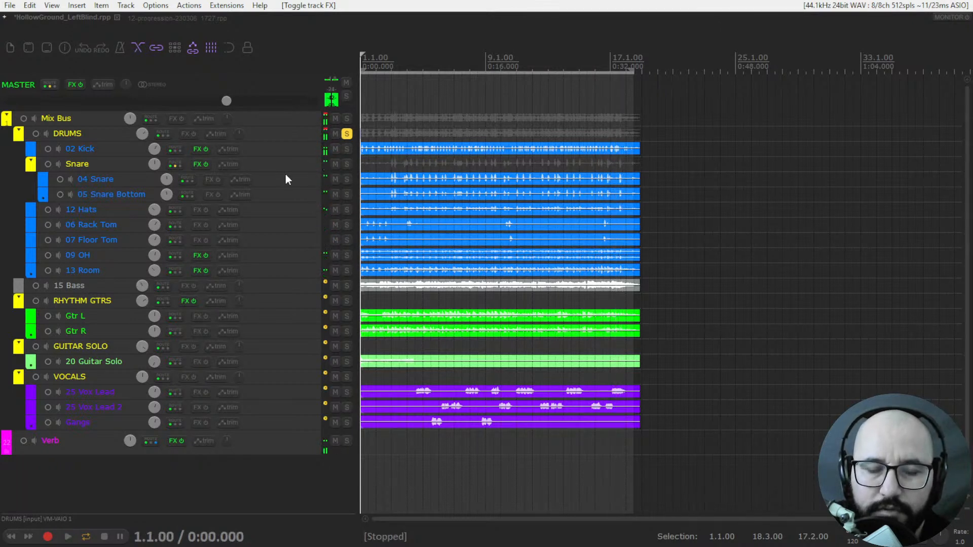
pyautogui.click(347, 134)
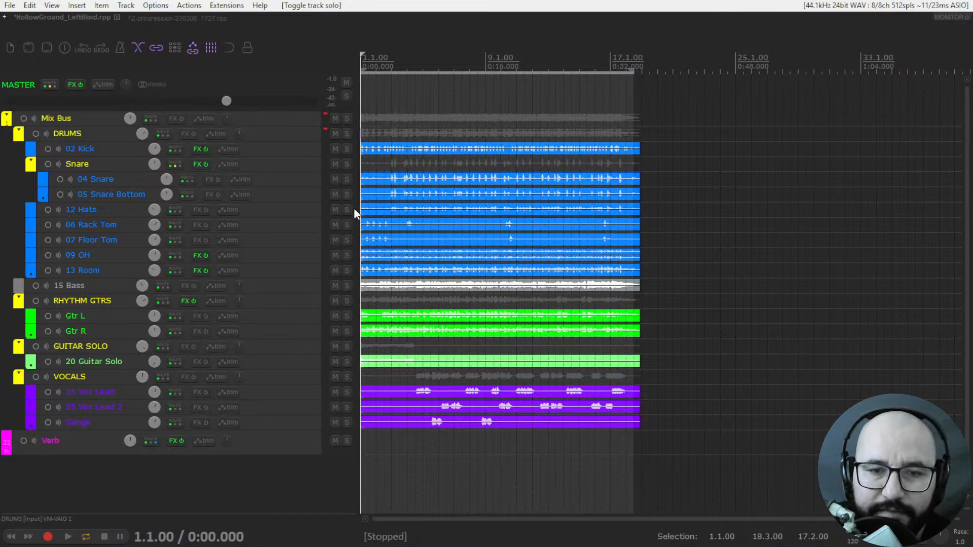
# - Switch to the music production website in the browser and show the FREE section's options
pyautogui.hotkey('alt', 'Tab')
pyautogui.click(83, 414)
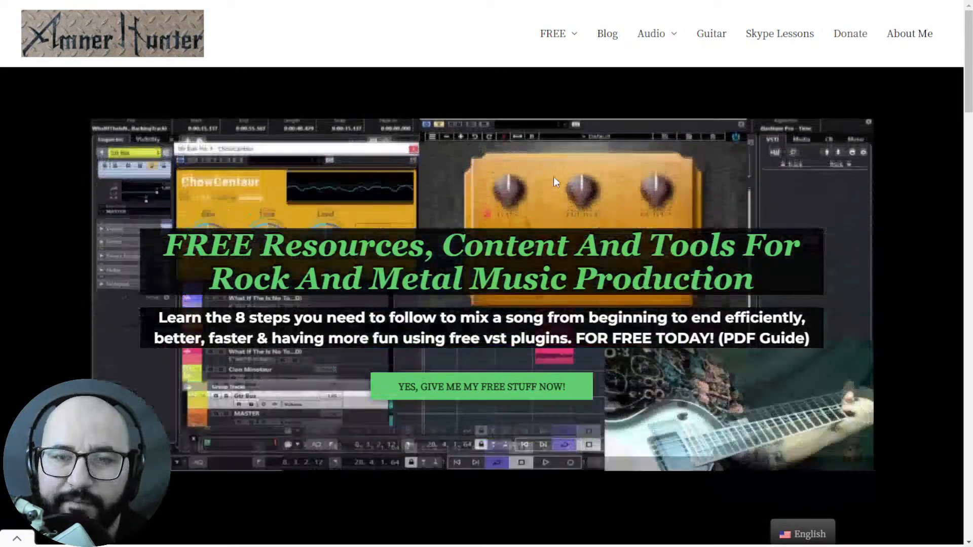
pyautogui.moveTo(566, 41)
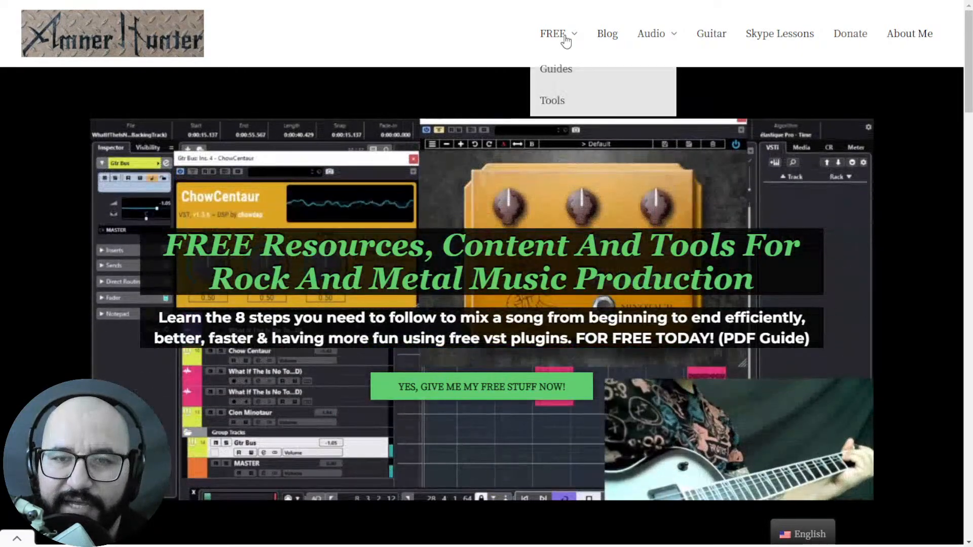